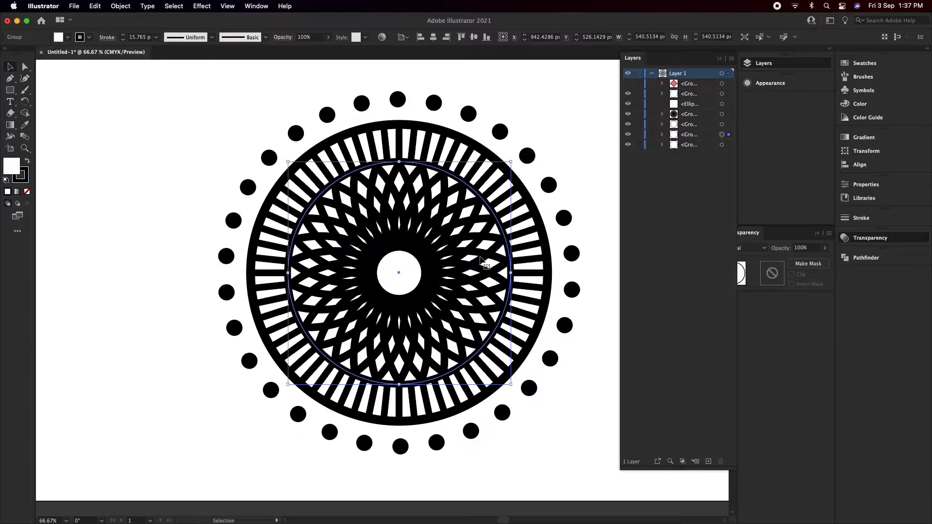
Step: Undo the trial move of the mandala artwork and collapse the expanded petal group in the layer list
drag(480, 266, 435, 287)
key(super+z)
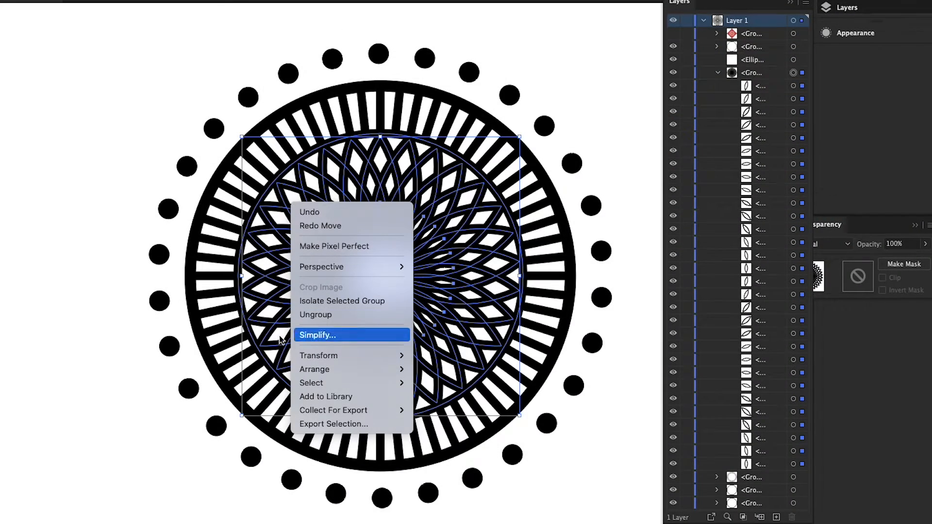
click(70, 331)
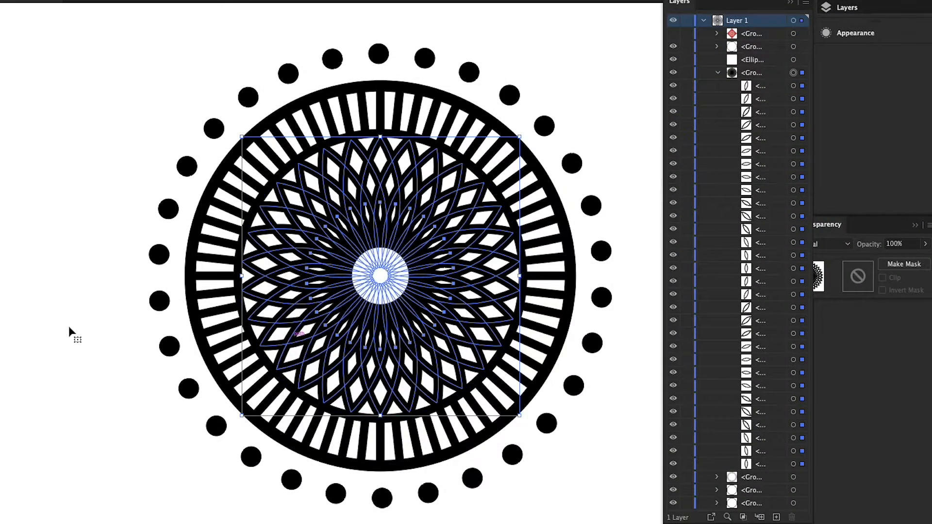
click(718, 73)
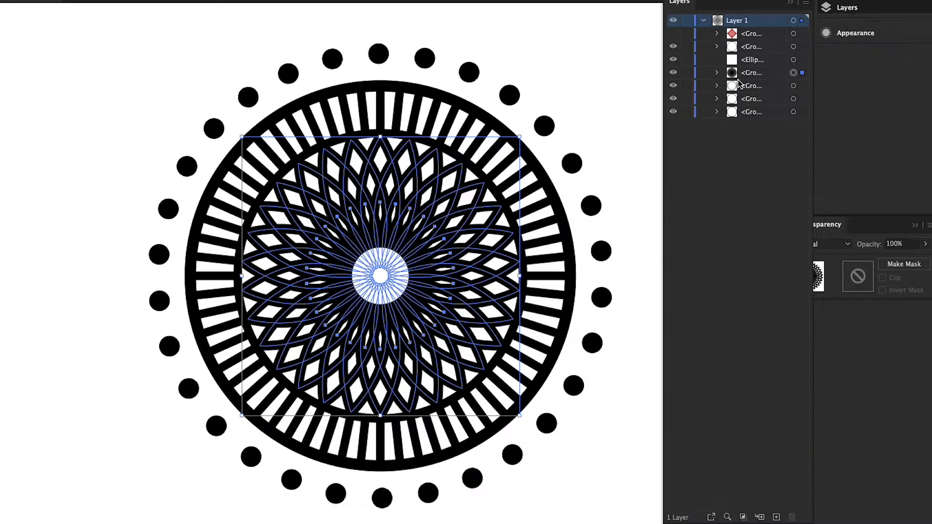
Step: Scale the mandala's petal group down proportionally around its centre and deselect it
drag(519, 137, 500, 169)
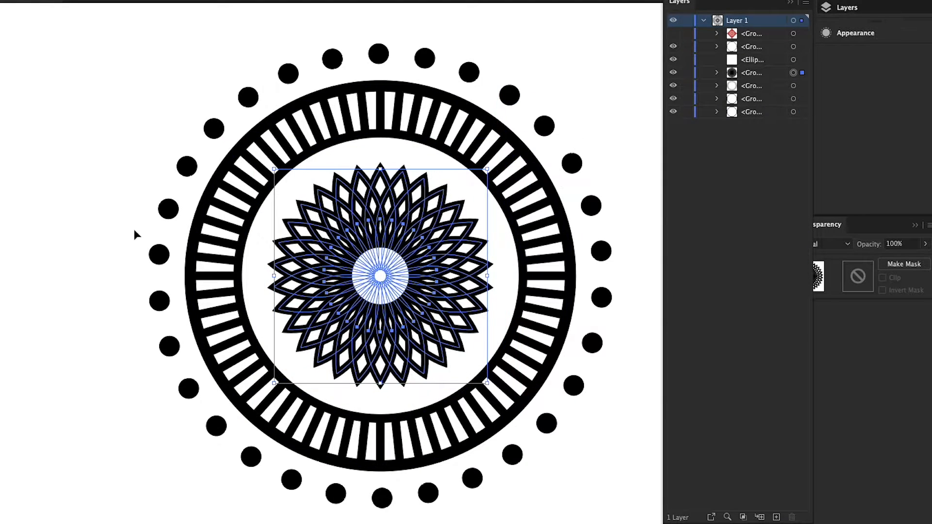
click(103, 207)
click(362, 116)
click(365, 116)
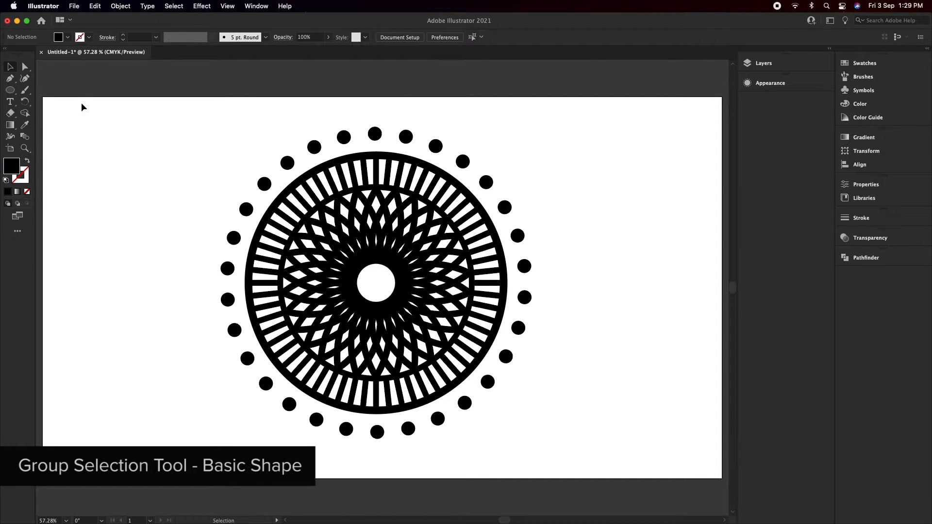
click(25, 68)
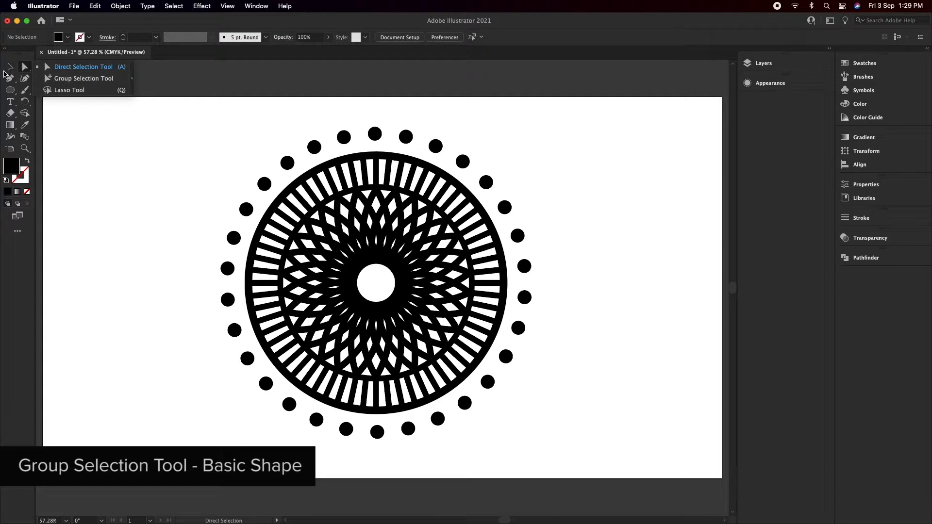
click(9, 68)
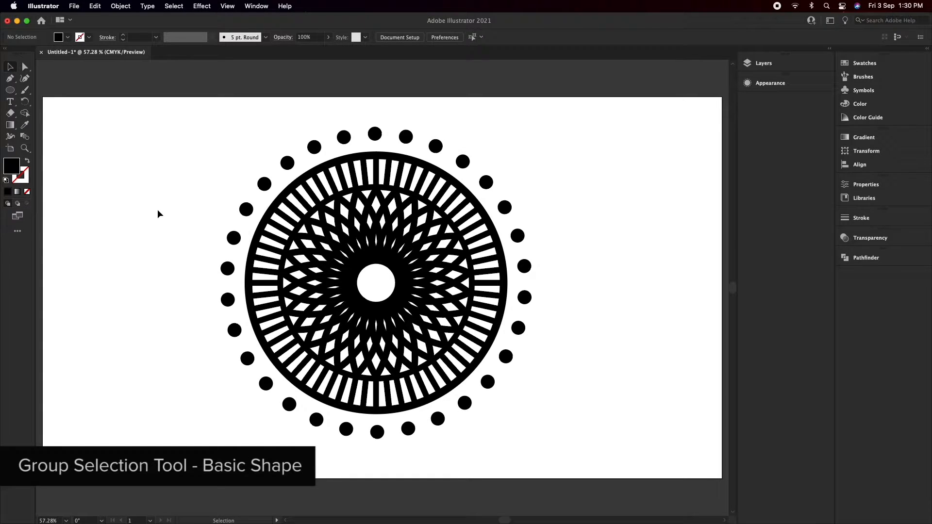
Step: Show the layer list, select the entire mandala including its outer dots, and hide it
click(334, 243)
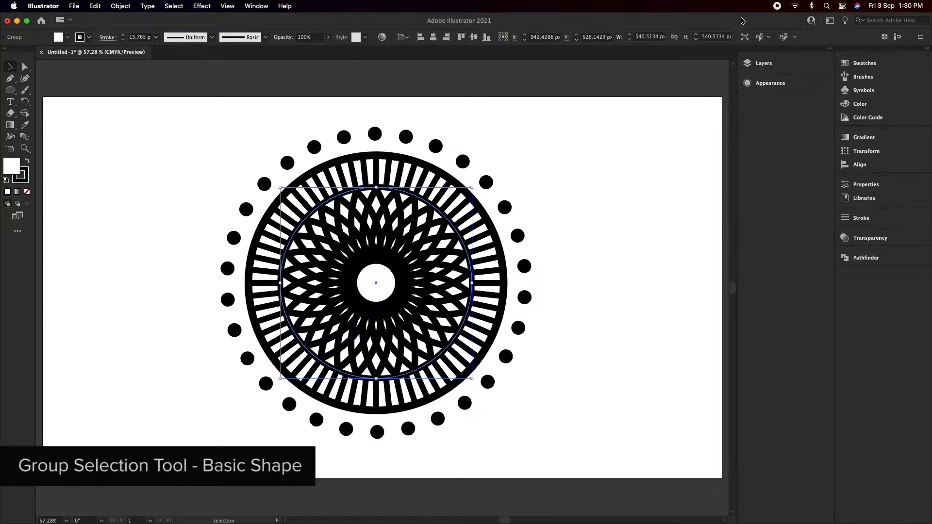
click(761, 63)
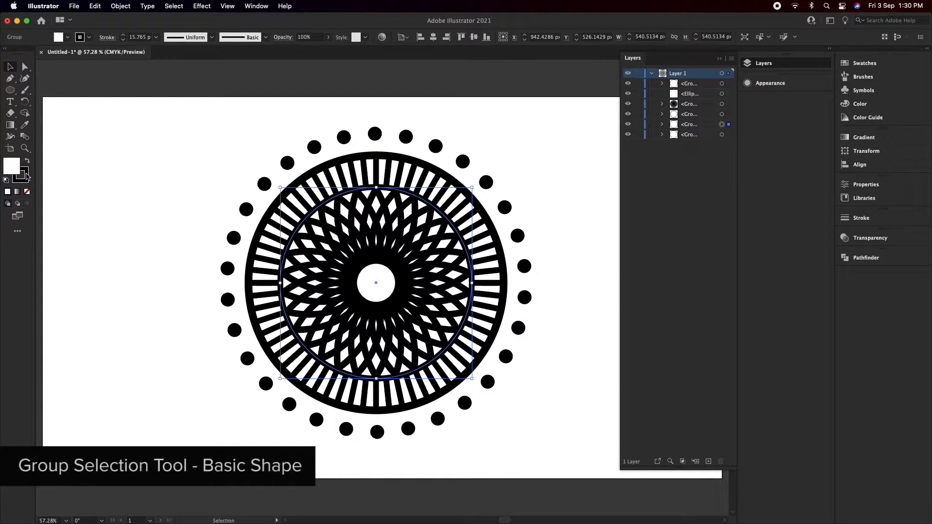
drag(155, 118, 551, 480)
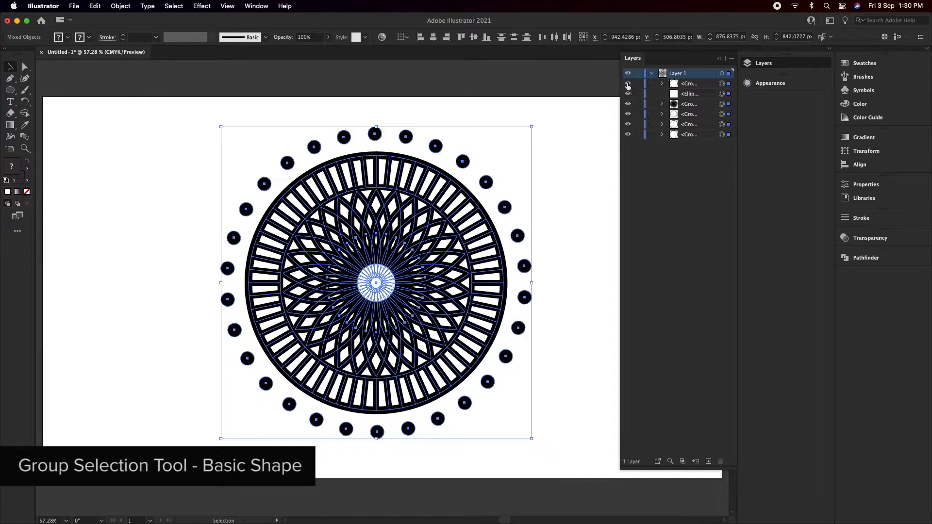
key(super+3)
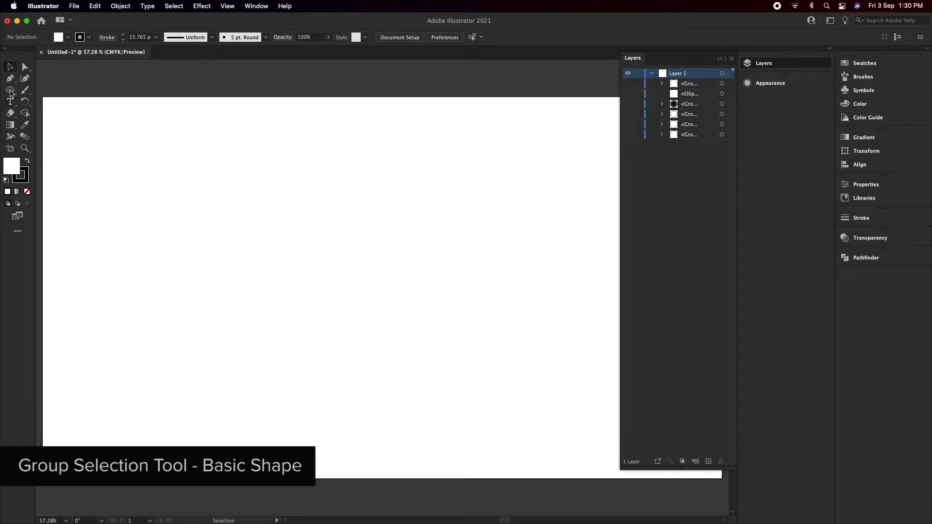
Step: Draw a circle about 586 px in diameter near the middle of the artboard
drag(10, 92, 58, 100)
drag(251, 249, 356, 336)
key(v)
drag(362, 280, 477, 323)
Step: Draw a square about 631 px wide enclosing the circle
drag(10, 90, 47, 107)
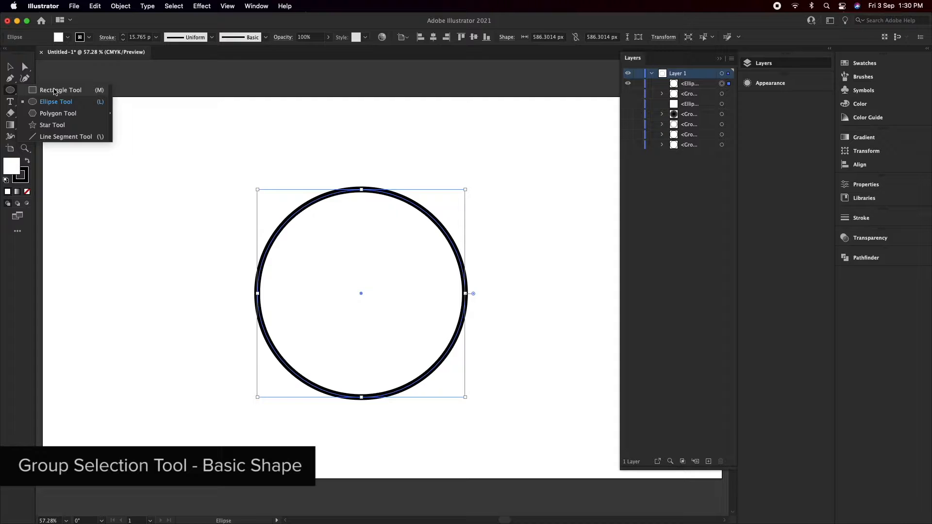
click(55, 92)
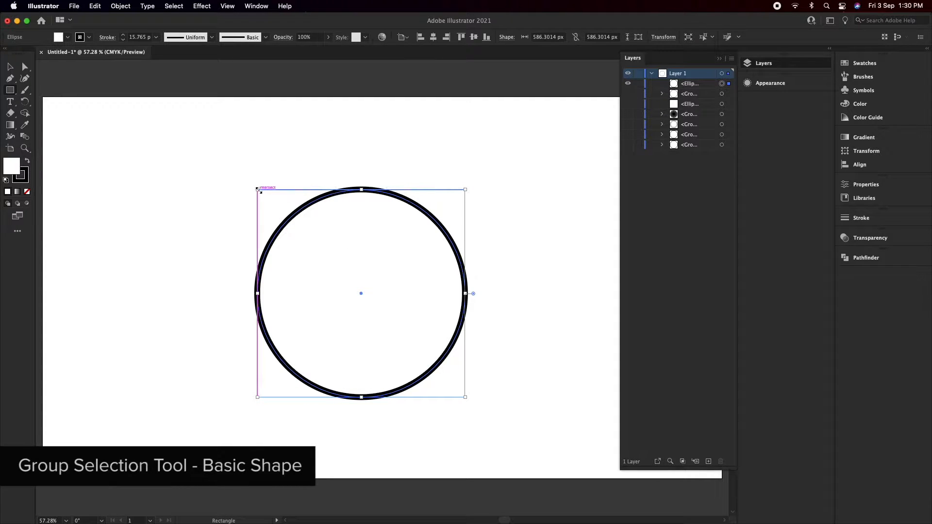
drag(254, 182, 481, 406)
key(v)
Step: Remove the fill from both the square and the circle, keeping their black strokes
drag(498, 441, 296, 248)
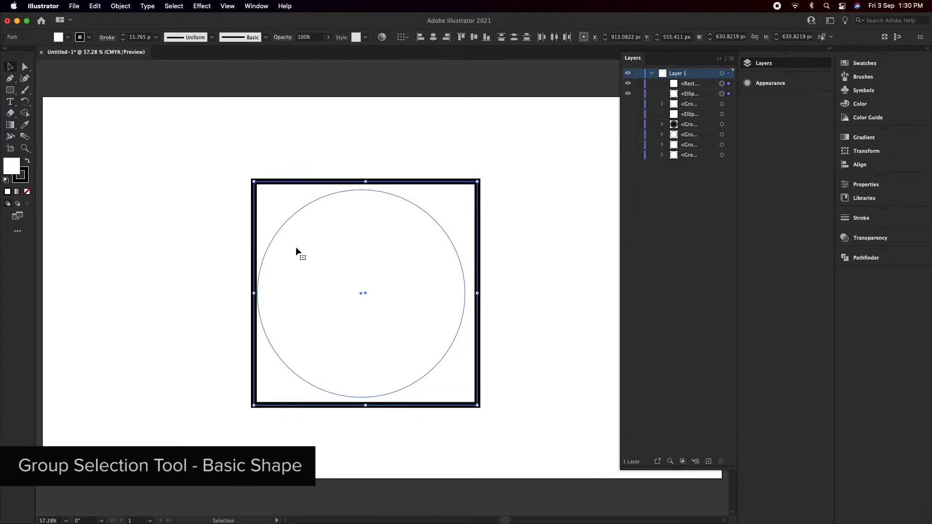
click(27, 191)
click(458, 218)
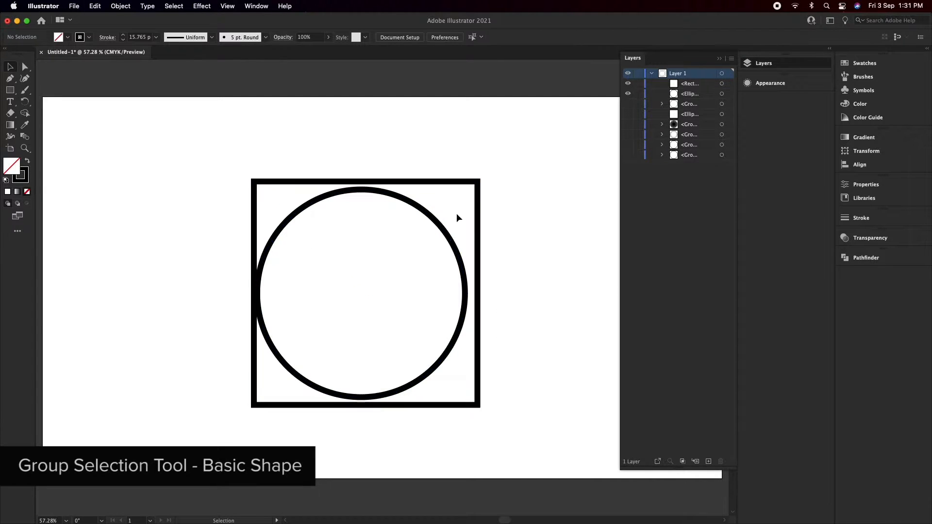
Step: Move the square to centre it horizontally around the circle and rotate it 45 degrees into a diamond
mouse_move(482, 270)
mouse_down()
mouse_move(466, 267)
mouse_move(477, 274)
mouse_up()
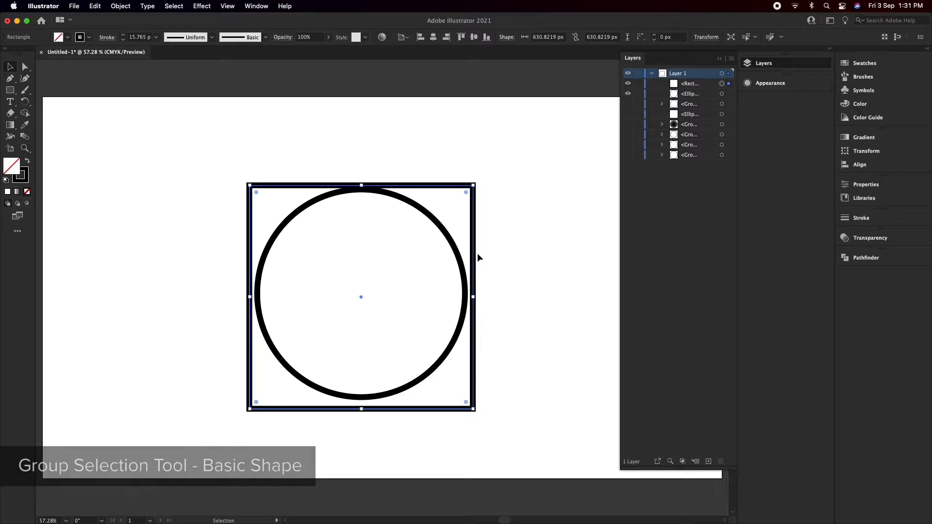
click(469, 401)
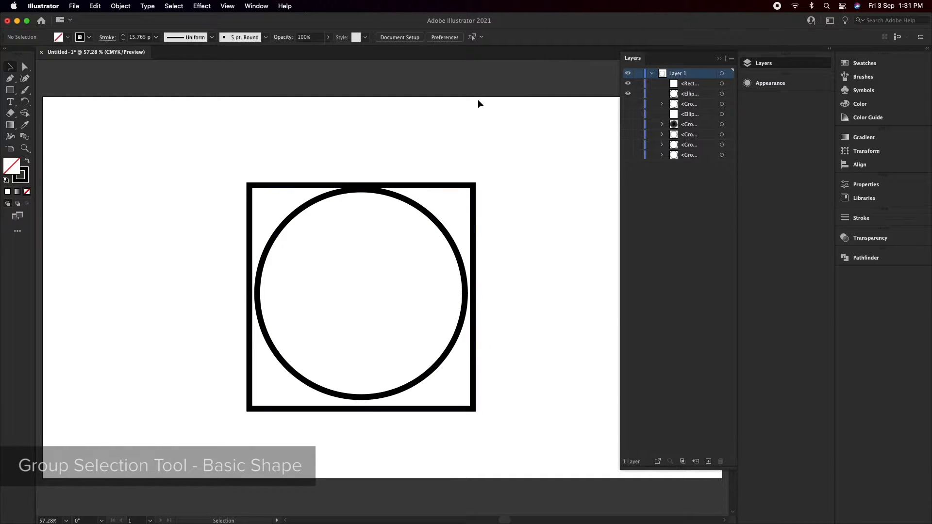
click(474, 185)
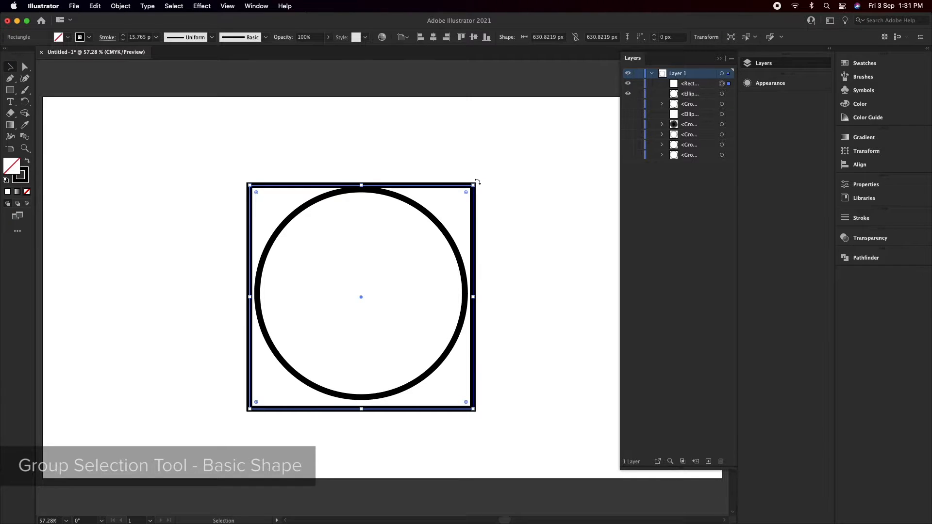
drag(477, 181, 504, 247)
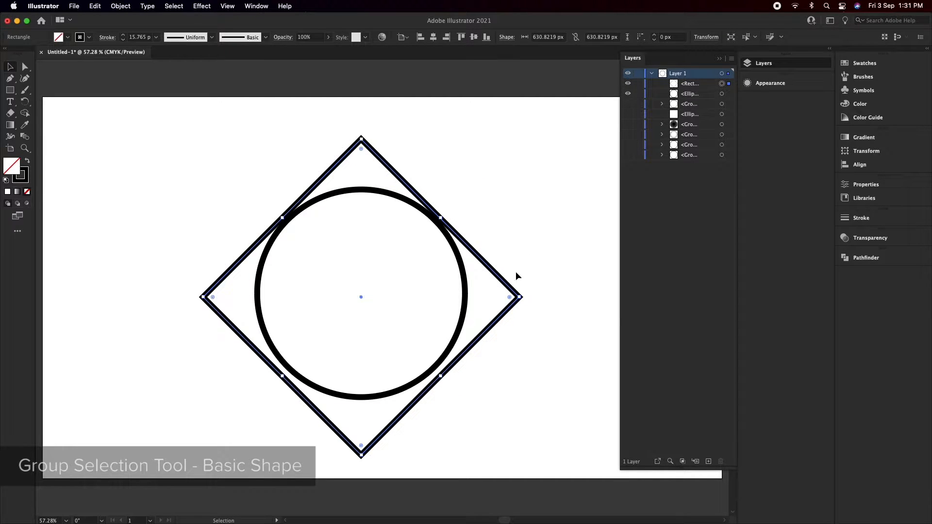
Step: Align the circle and the diamond on their vertical centres
click(467, 302)
shift+click(389, 165)
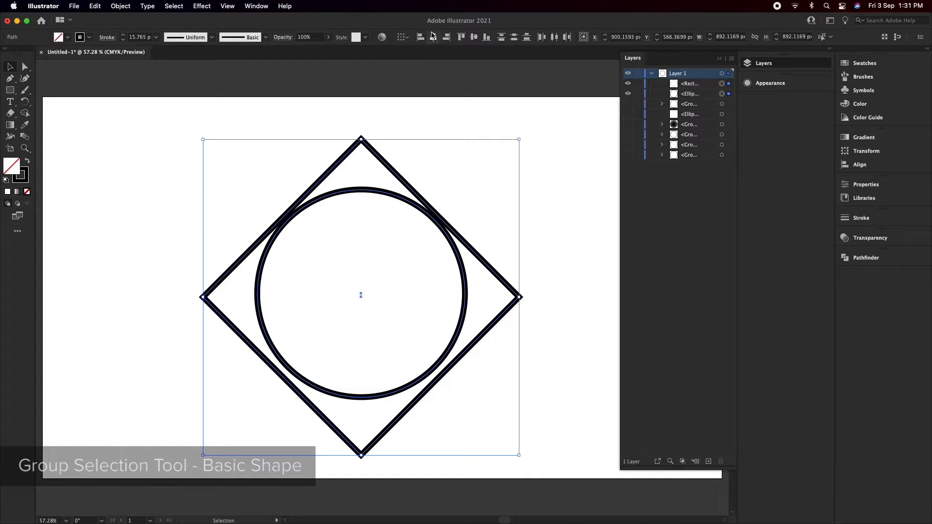
click(474, 37)
click(569, 252)
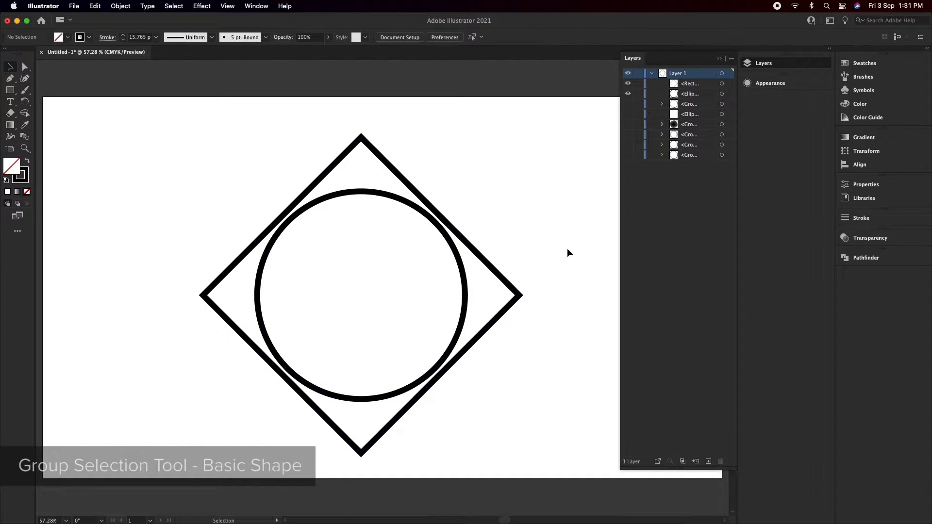
Step: Scale the circle down around its centre so it sits clear of the diamond's sides
click(467, 302)
drag(467, 193, 445, 198)
click(497, 214)
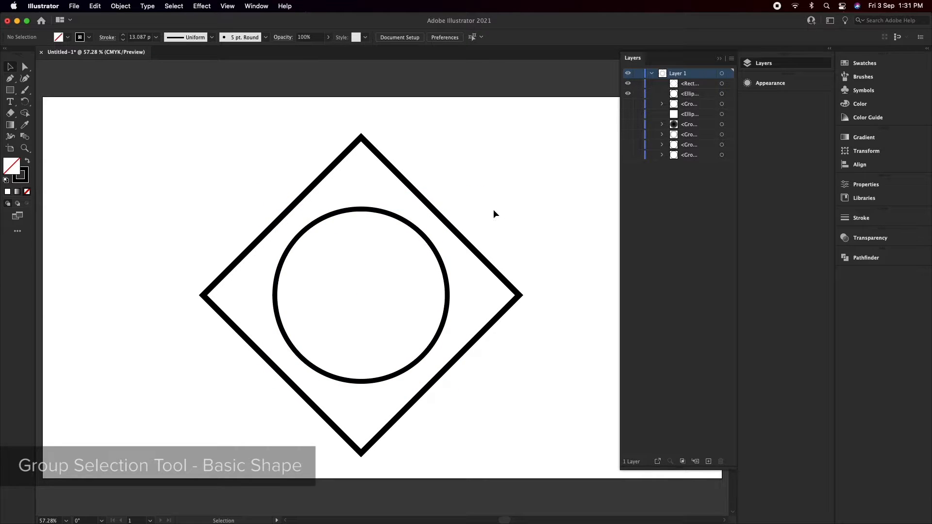
Step: Copy the diamond in front and scale the copy to about 200 px per side inside the circle
click(433, 214)
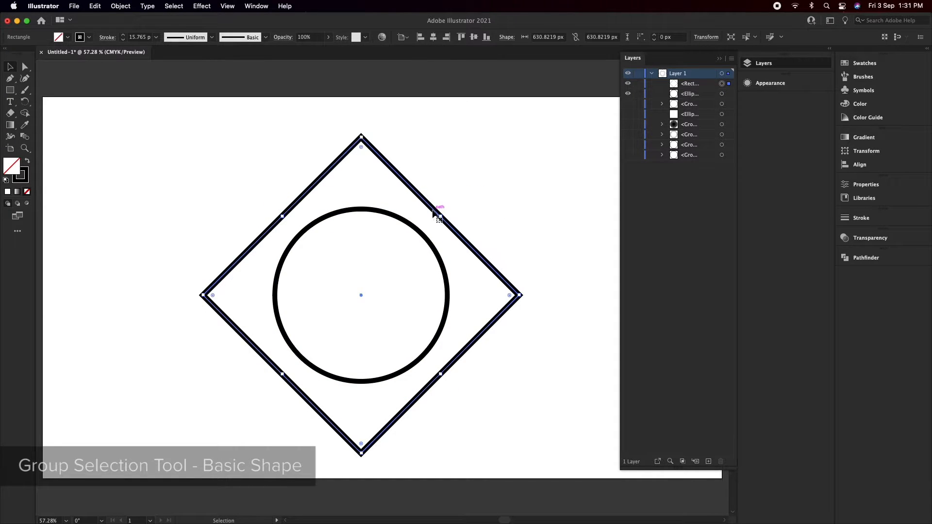
key(super+c)
key(super+f)
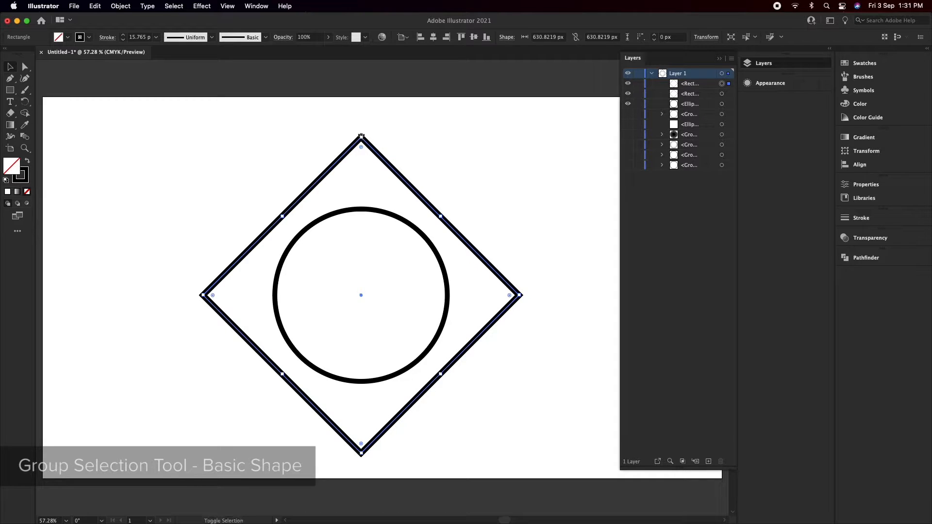
drag(361, 136, 362, 247)
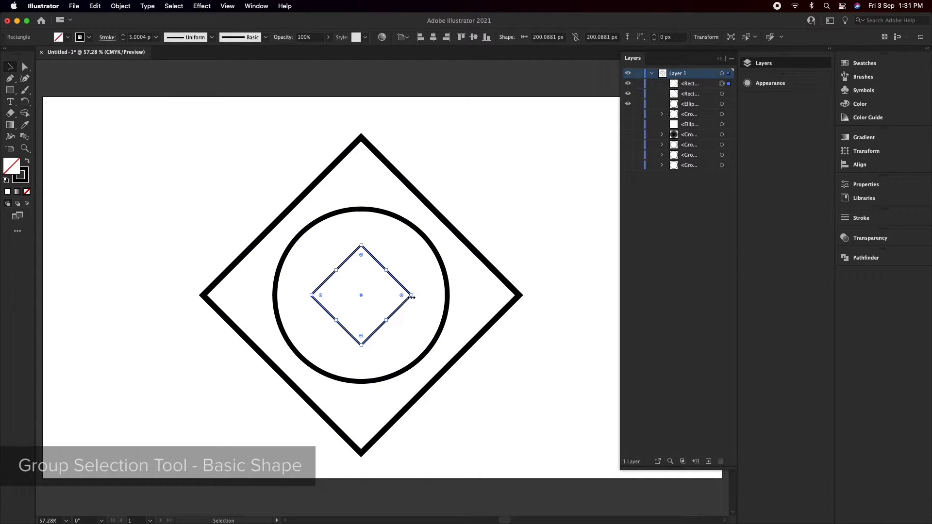
Step: Pull the small diamond's left and right corner points inward to make a narrow vertical rhombus
key(a)
drag(410, 295, 389, 298)
click(311, 295)
drag(311, 295, 335, 295)
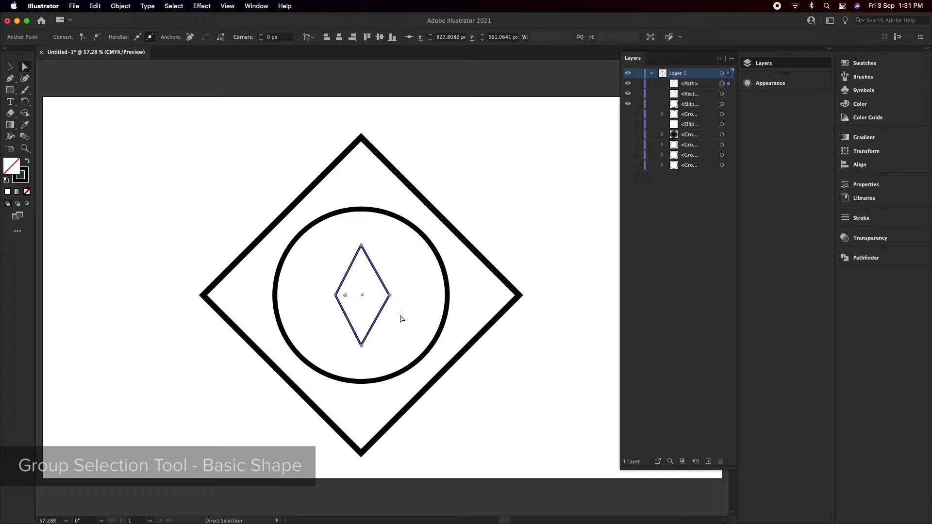
key(v)
click(400, 319)
Step: Duplicate the narrow rhombus to both sides so that three rhombuses overlap inside the circle
click(387, 291)
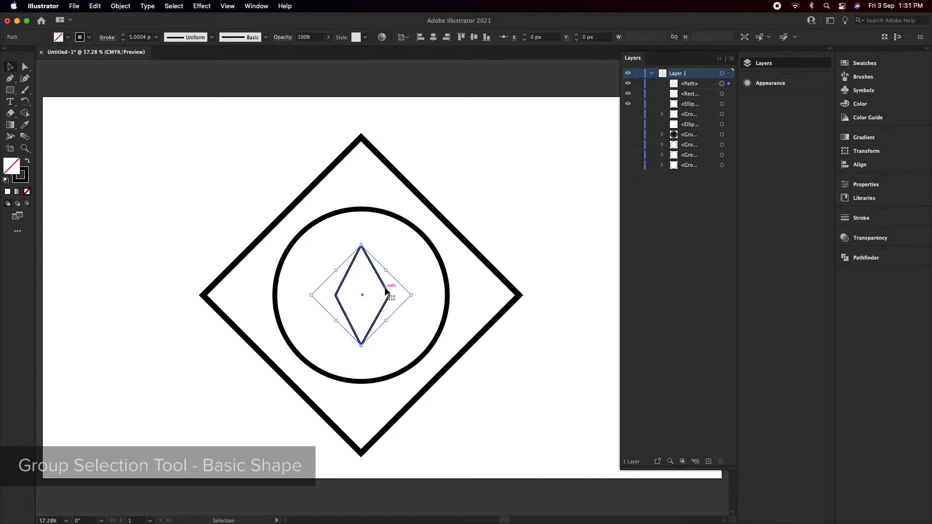
mouse_move(386, 291)
mouse_down()
mouse_move(401, 293)
mouse_move(370, 292)
mouse_up()
click(407, 269)
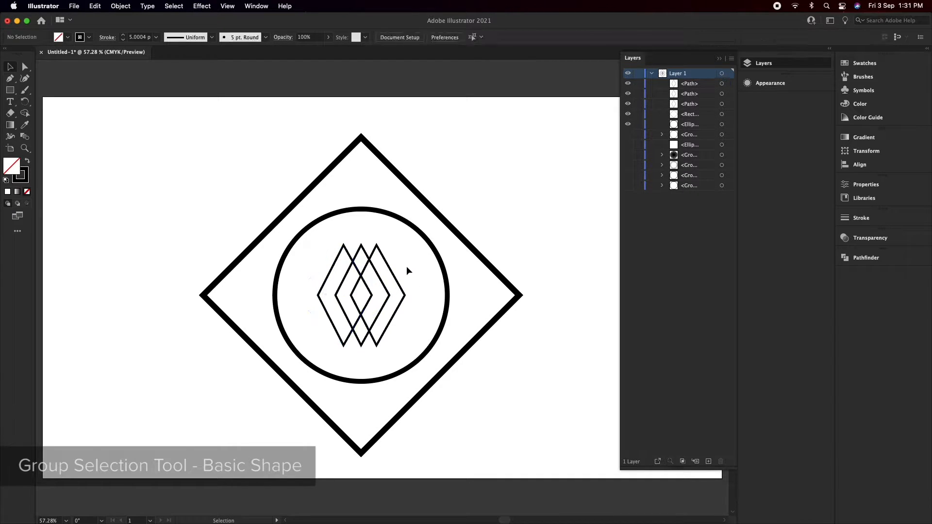
Step: Apply the circle's stroke style to all visible shapes by sampling it with the Eyedropper
key(super+a)
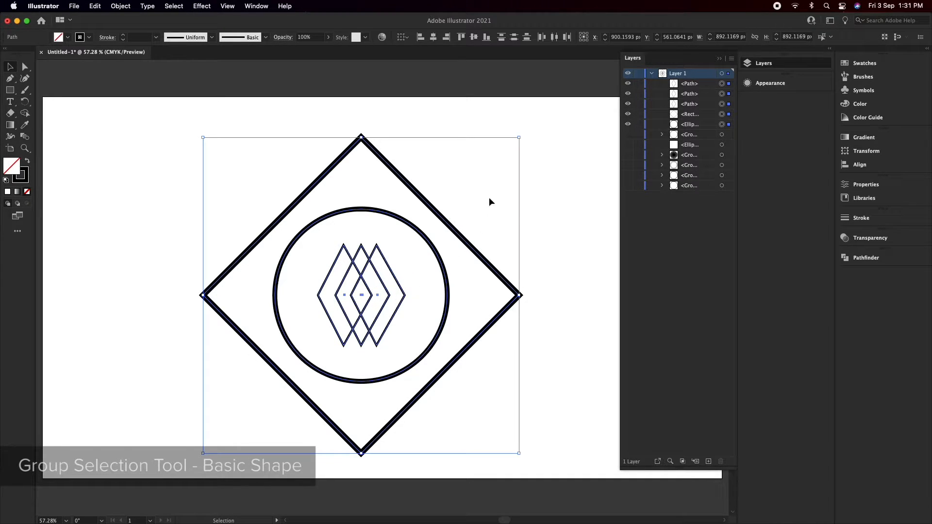
key(i)
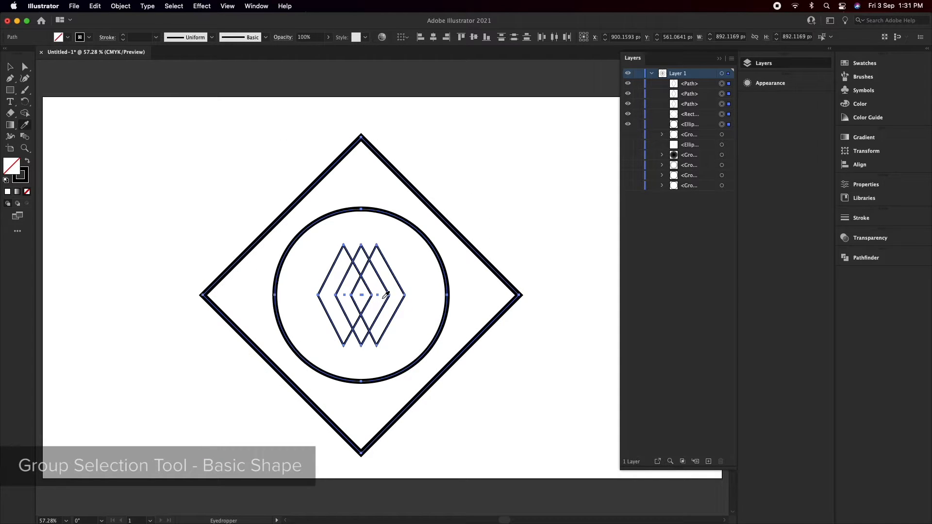
click(431, 233)
key(v)
click(518, 215)
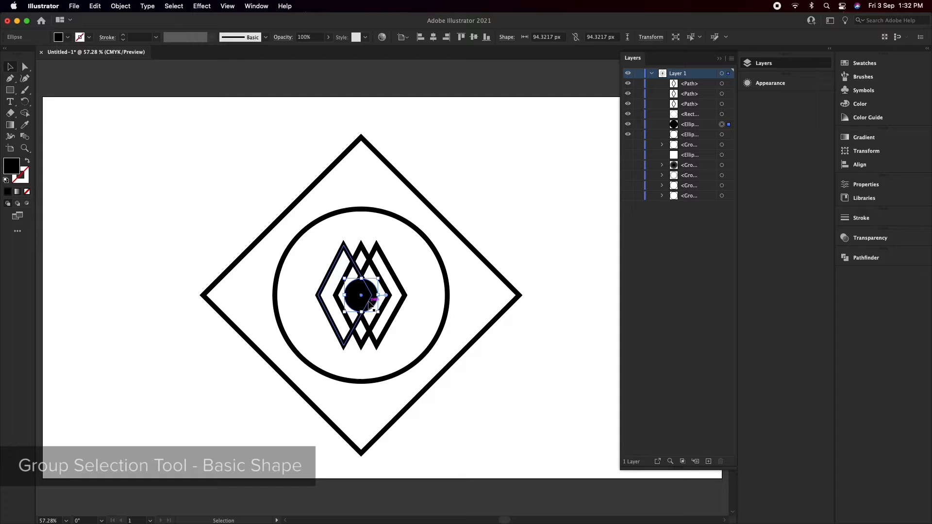
Step: Place the black dot on the outer diamond's top corner and copy it onto the other three corners
drag(360, 301, 361, 144)
drag(379, 139, 522, 295)
click(423, 144)
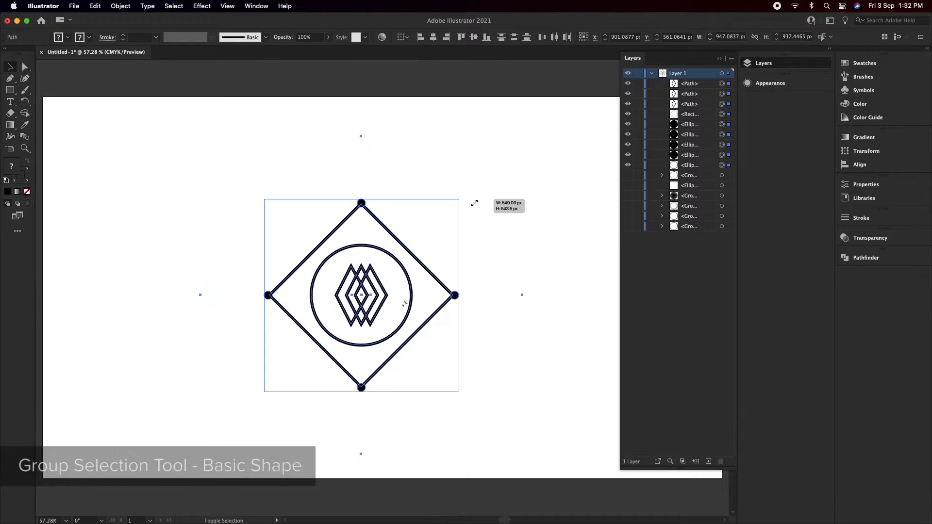
Step: Scale the whole diamond emblem down proportionally around its centre and deselect it
drag(474, 204, 463, 213)
click(393, 280)
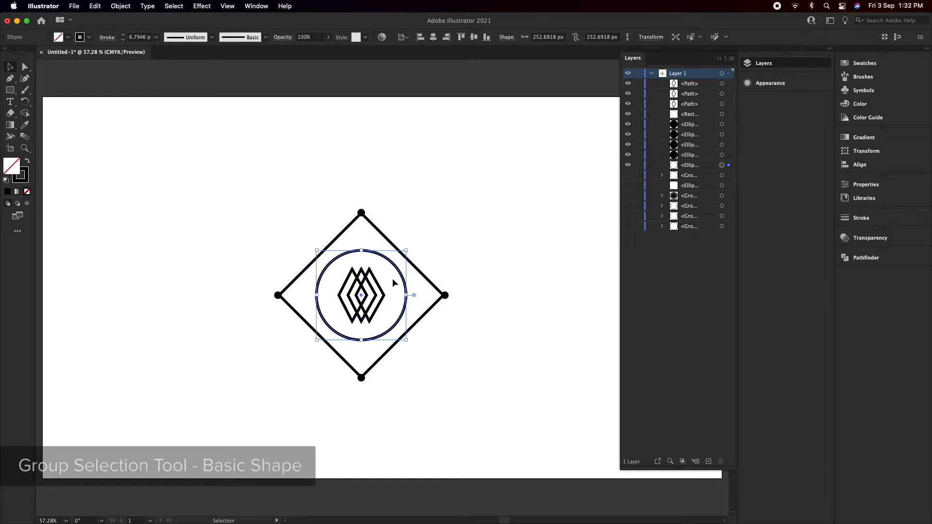
click(458, 263)
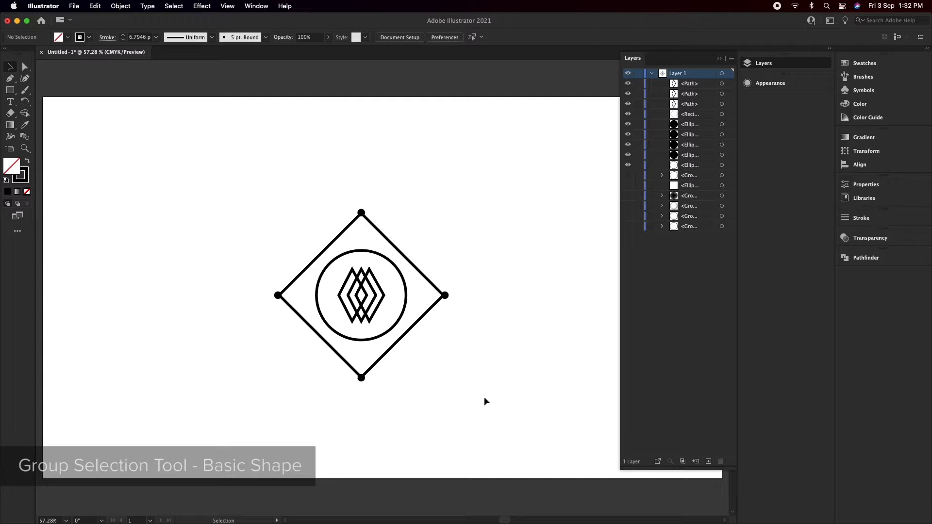
Step: Select the right dot, the outer diamond and the inner shapes in turn to examine which emblem parts are selected together or separately
click(445, 295)
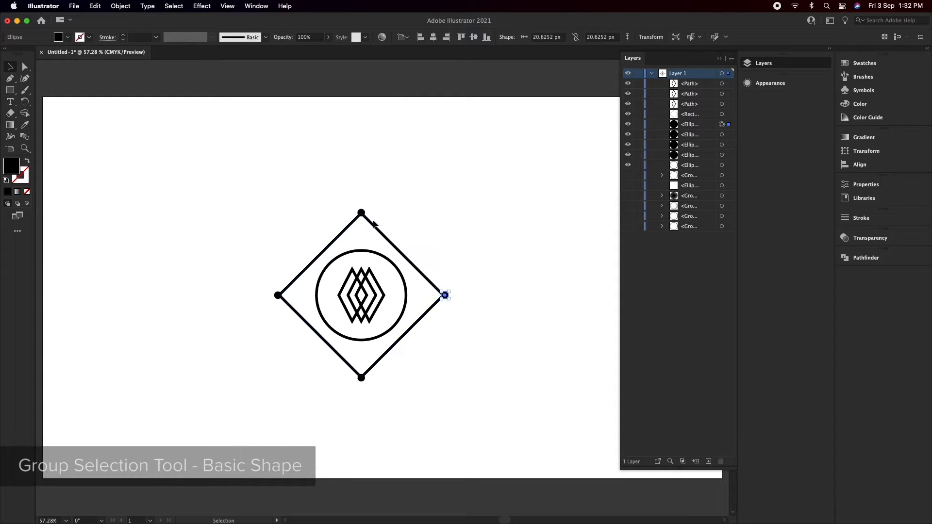
click(320, 254)
click(269, 320)
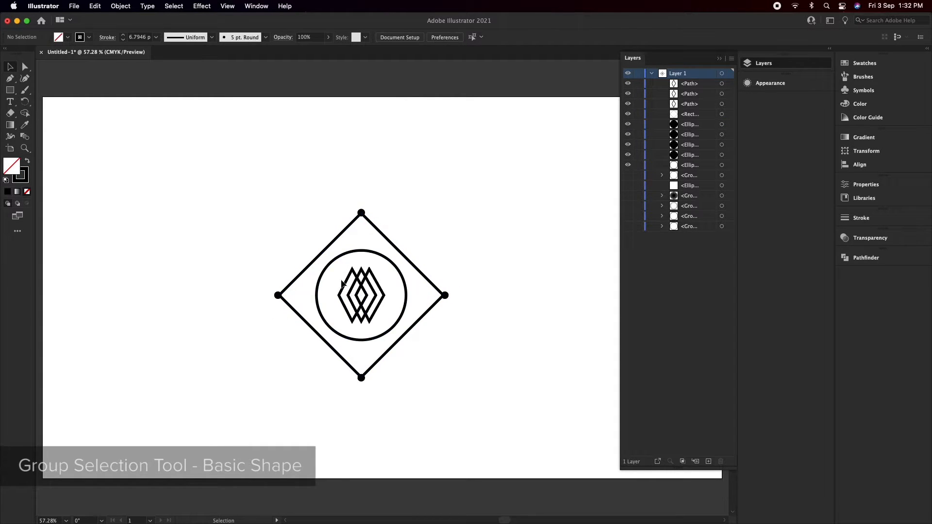
click(383, 315)
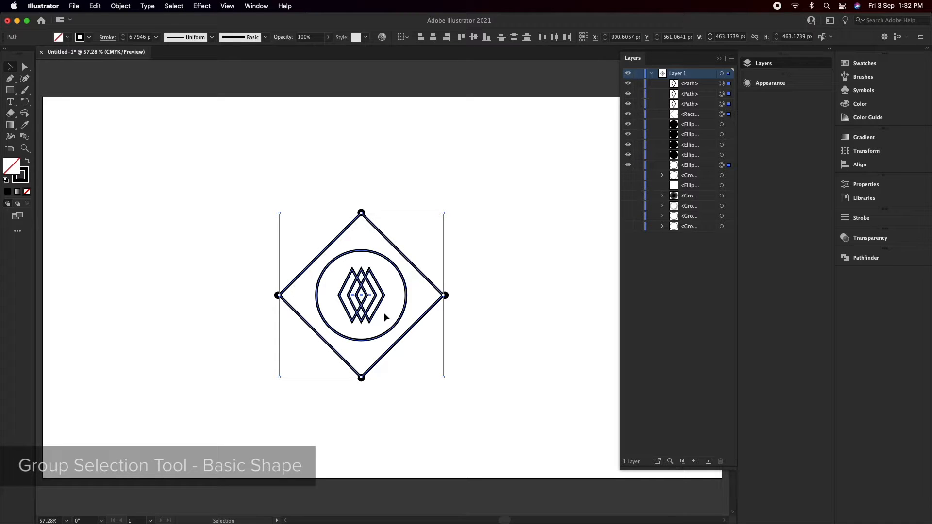
click(498, 330)
click(359, 281)
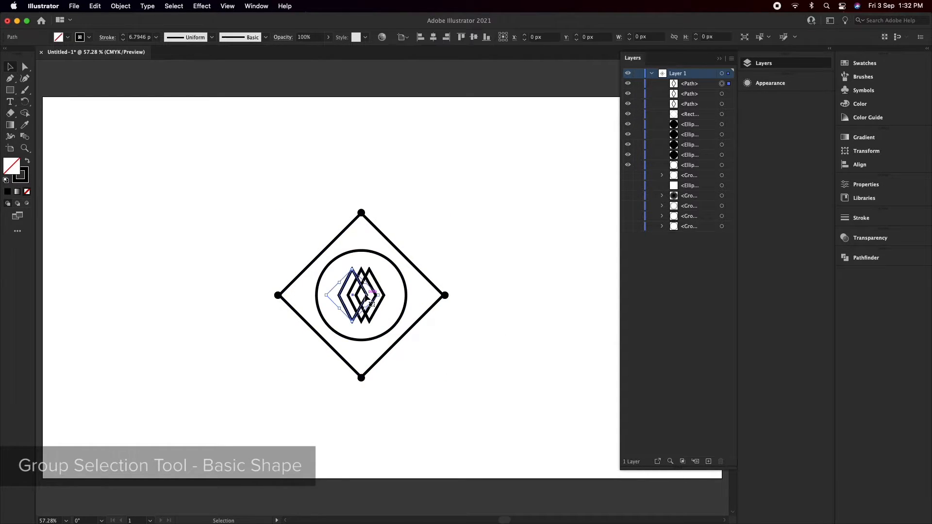
Step: Fill the outer diamond with red #d63e3e and deselect it
click(400, 249)
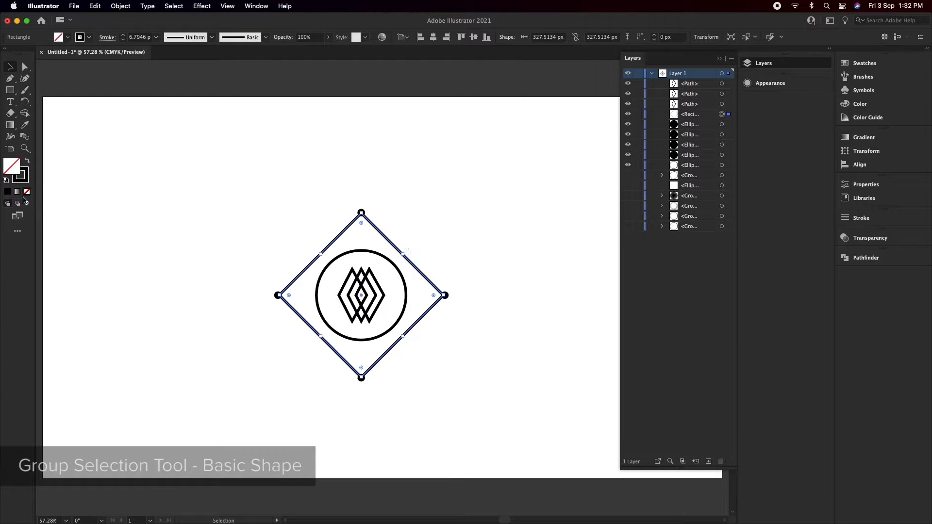
double_click(9, 171)
click(443, 200)
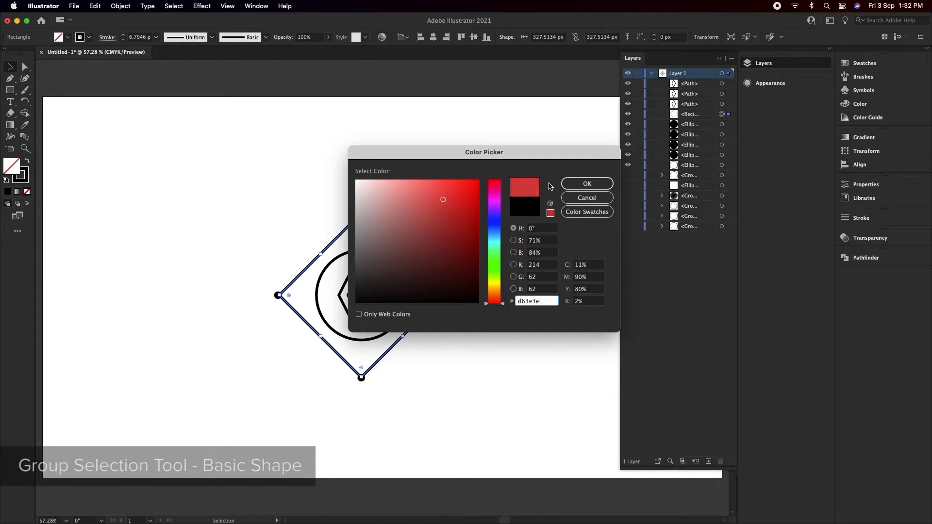
click(600, 189)
click(487, 403)
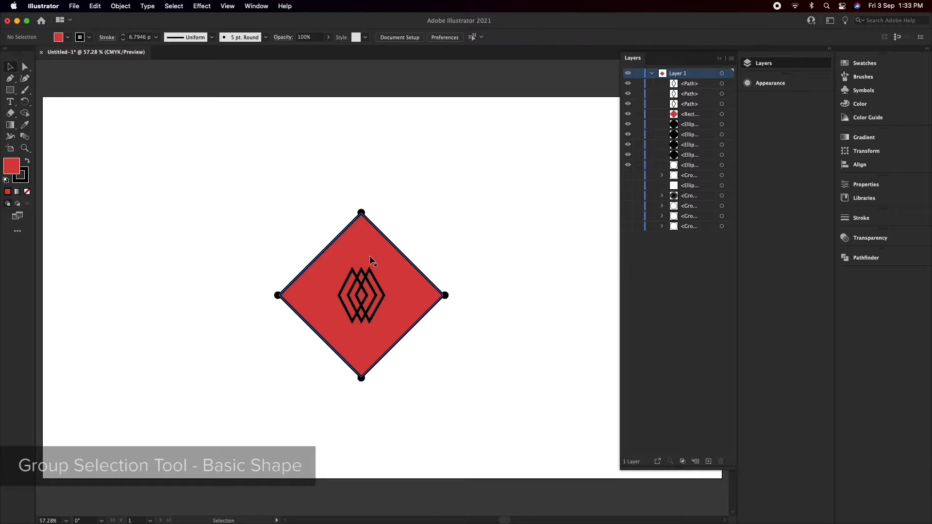
Step: Send the red diamond behind all the other shapes and deselect it
click(380, 263)
key(super+shift+bracketleft)
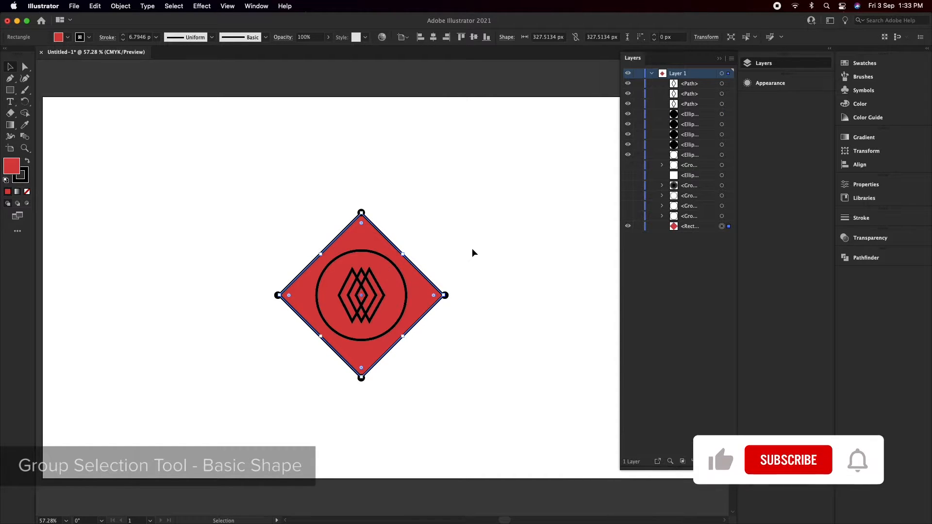
click(437, 284)
Step: Fill the circle around the rhombuses with light pink #ef9292 and deselect it
click(404, 284)
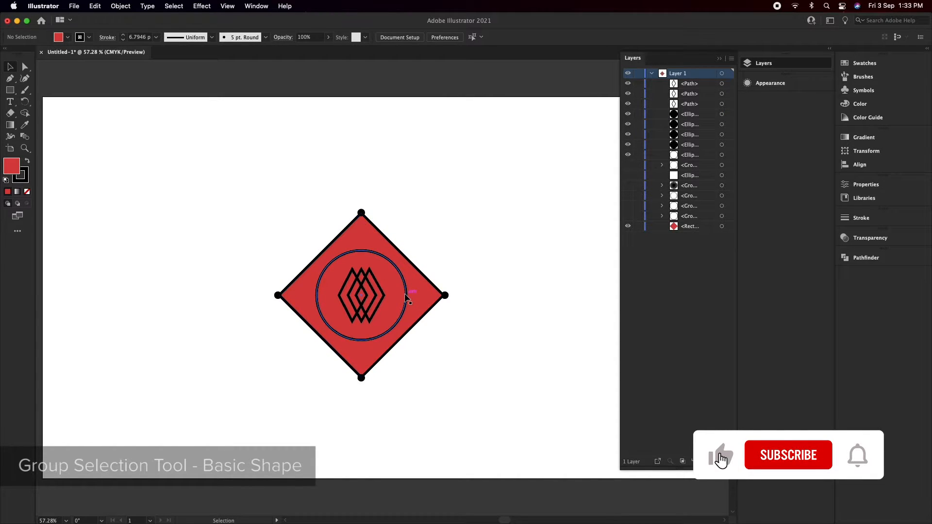
double_click(10, 169)
click(403, 187)
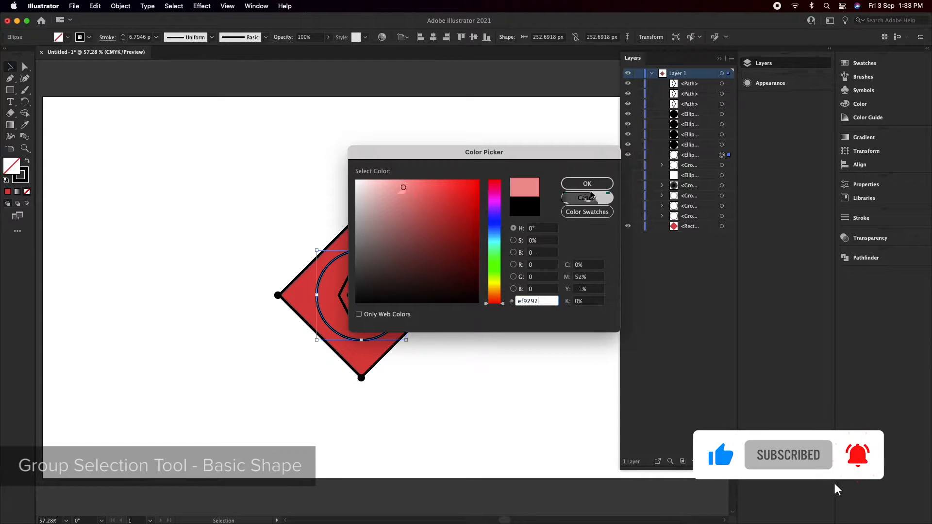
click(600, 183)
click(497, 318)
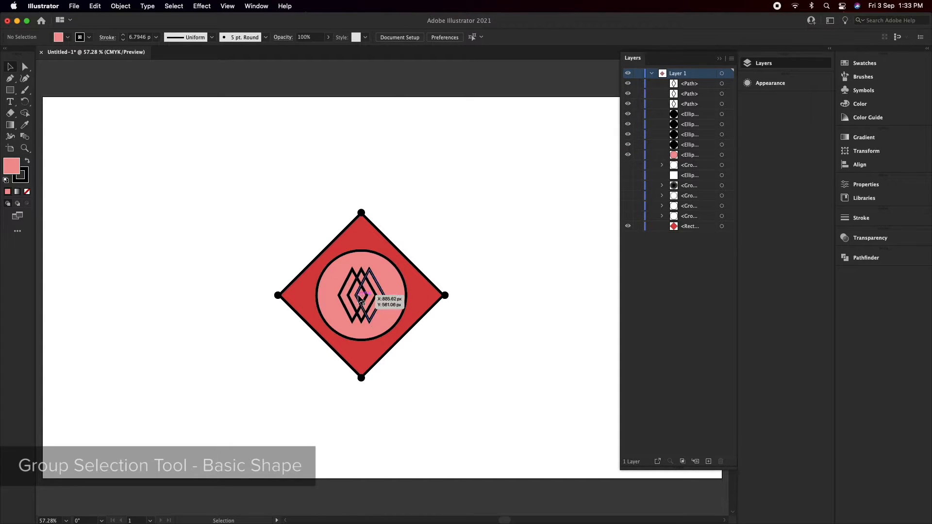
Step: Try to select the overlapping rhombuses with the Direct Selection tool, undo the resulting move and deselect
click(25, 67)
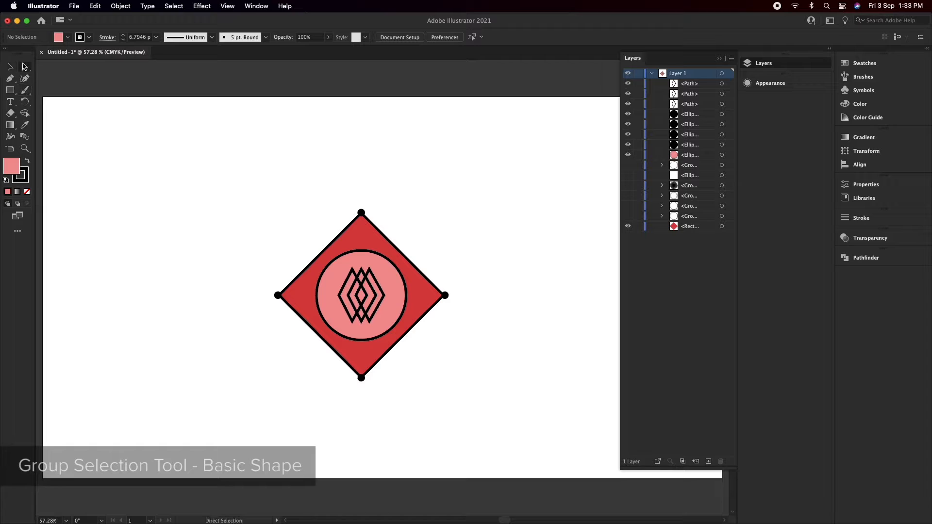
click(358, 276)
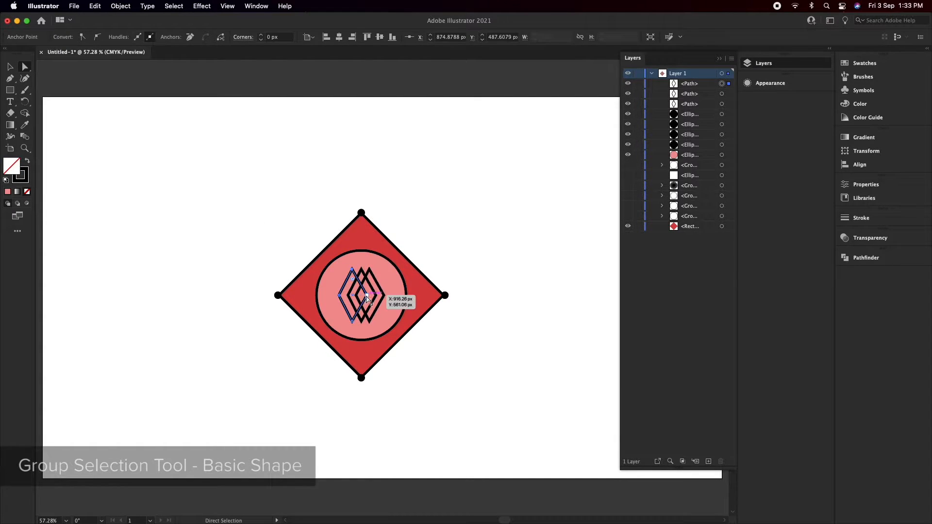
drag(345, 276, 379, 319)
key(super+z)
click(238, 225)
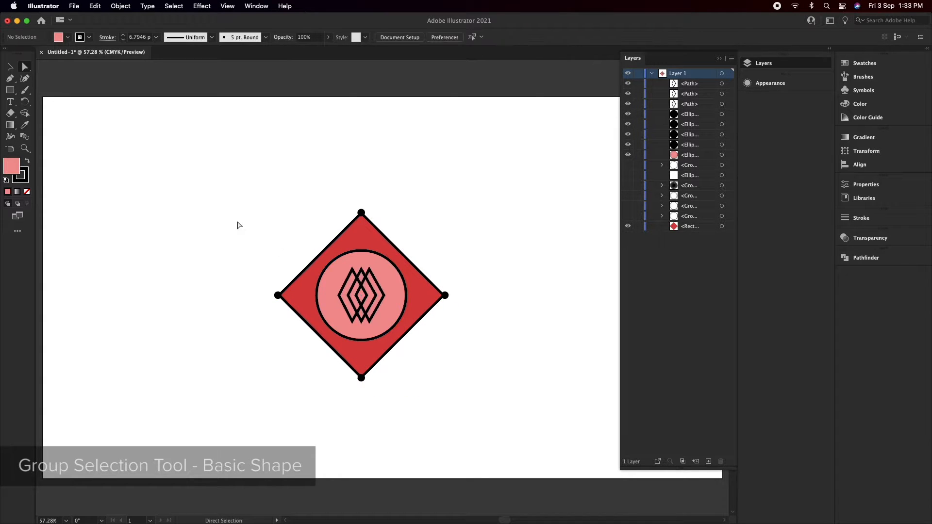
Step: Select the diamond, circle and rhombuses together with a Direct Selection marquee, view their bounding box and deselect them
drag(291, 227, 418, 321)
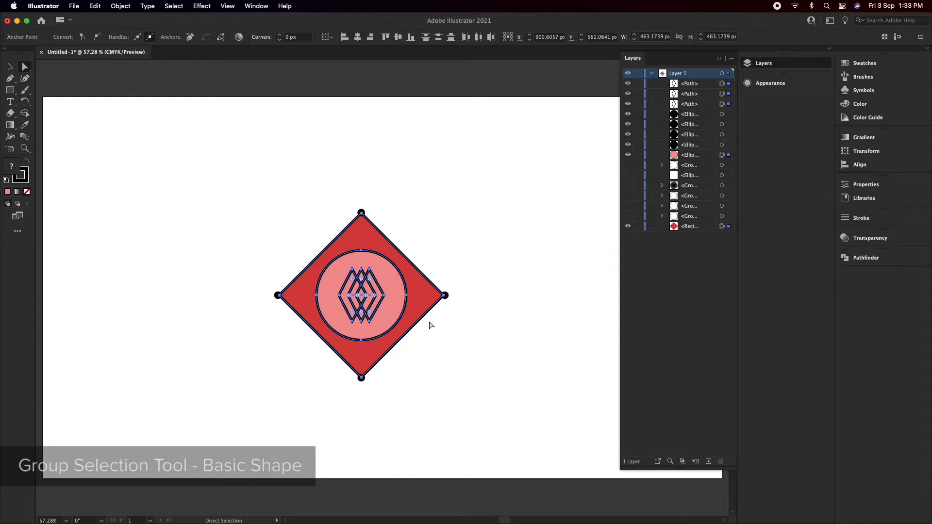
key(v)
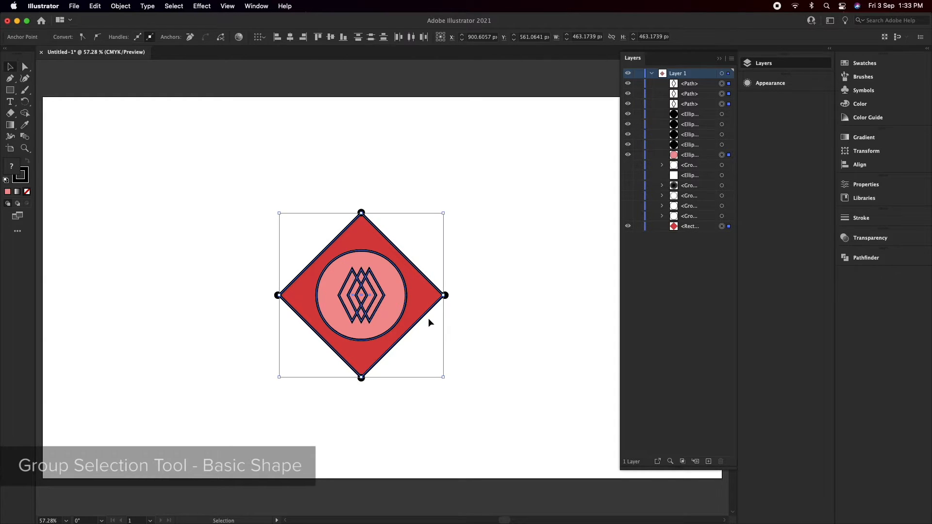
click(470, 341)
Step: Group the three narrow rhombuses, and hide and show the group once to check its contents
click(370, 304)
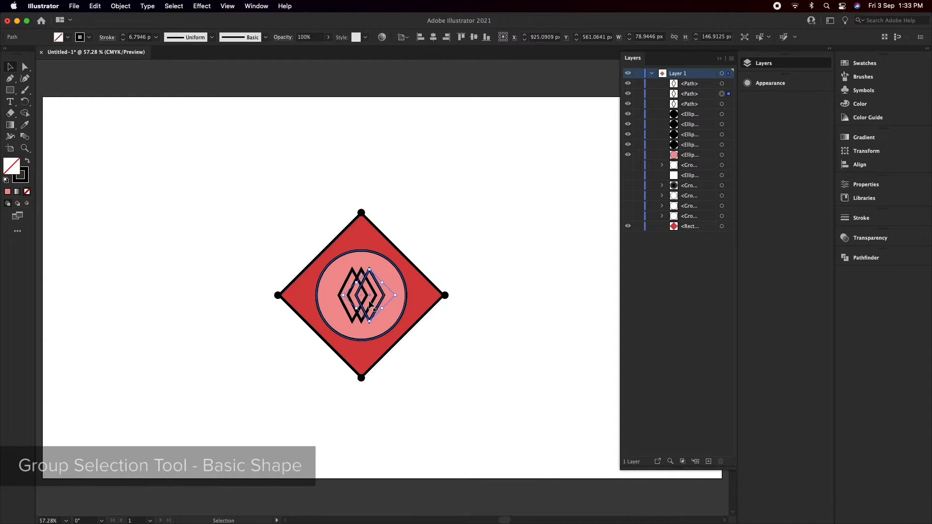
shift+click(366, 305)
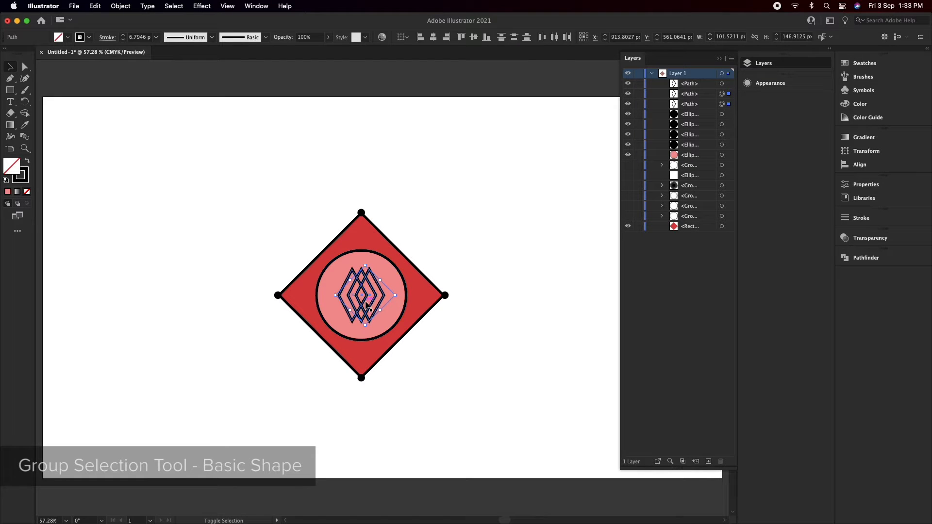
shift+click(366, 304)
right_click(363, 301)
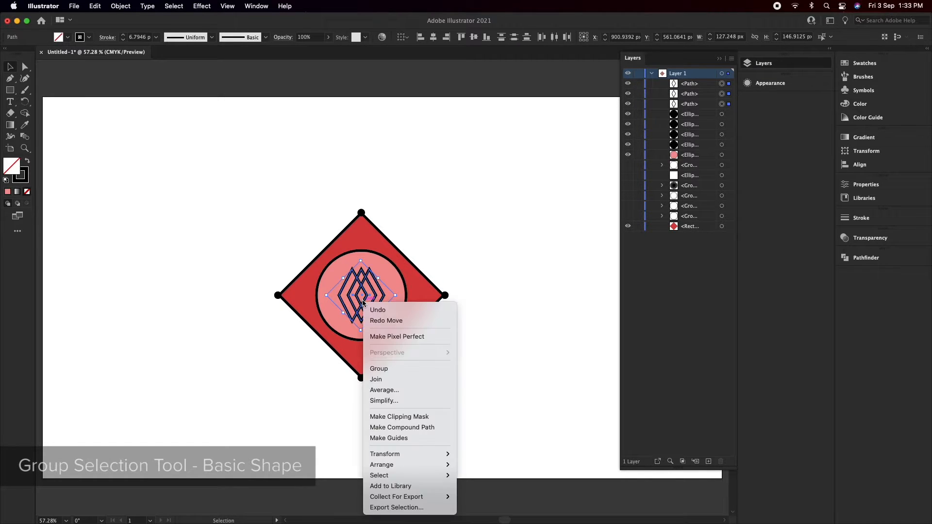
click(391, 369)
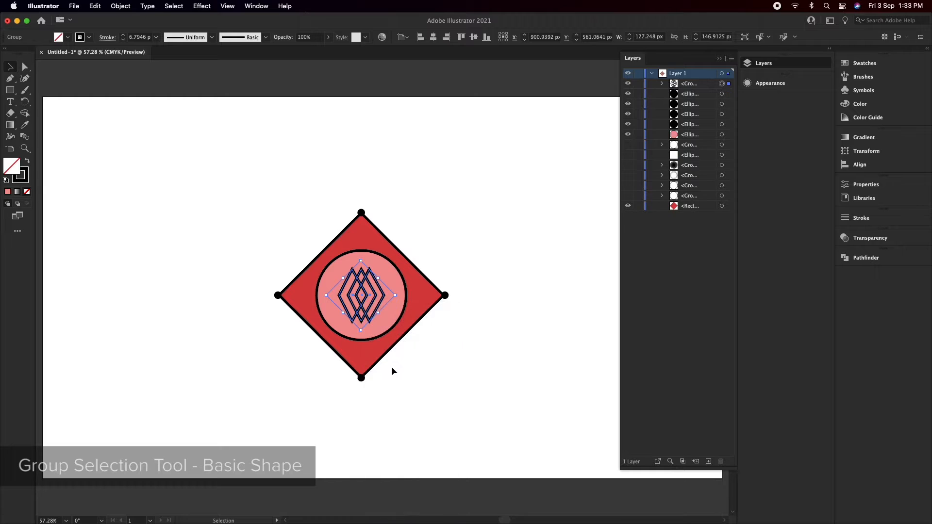
click(629, 84)
click(628, 83)
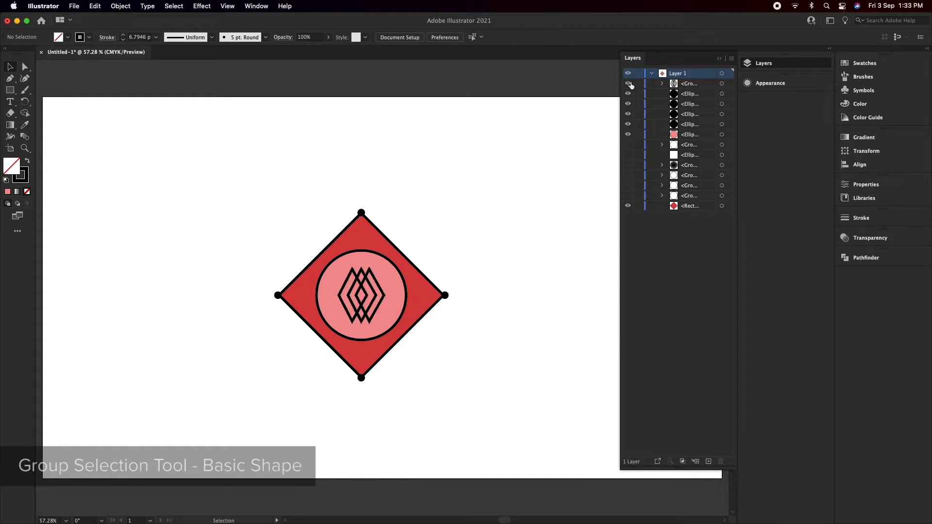
Step: Put the pink circle into a group of its own
click(394, 309)
key(super+g)
key(v)
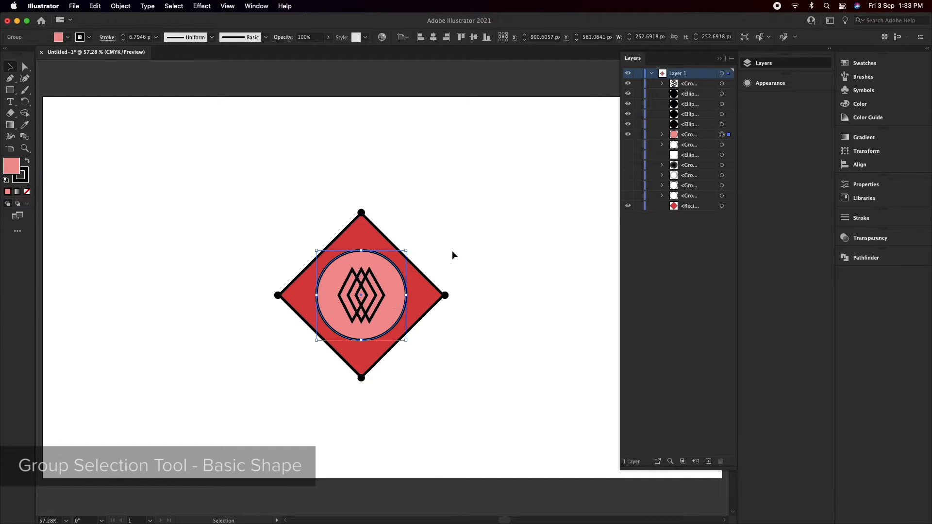
Step: Toggle the circle group's visibility, and try moving the rhombus group sideways before undoing that move
click(627, 135)
click(627, 134)
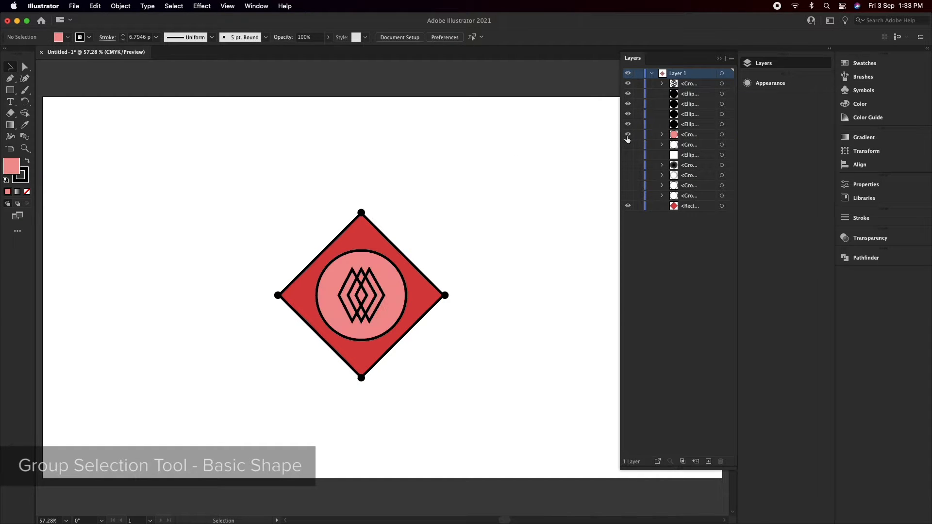
drag(380, 294, 442, 292)
key(super+z)
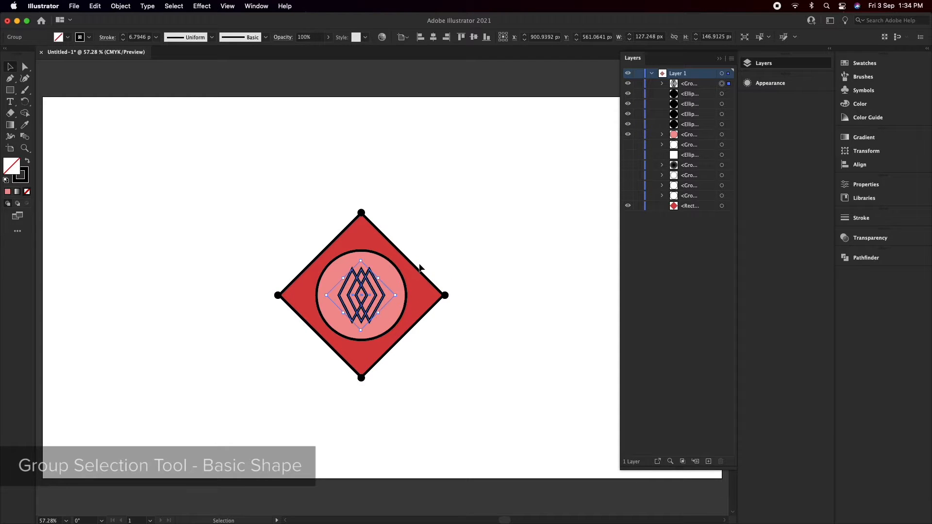
Step: Put the red diamond into its own group and place it directly below the circle group in the layer order
click(415, 268)
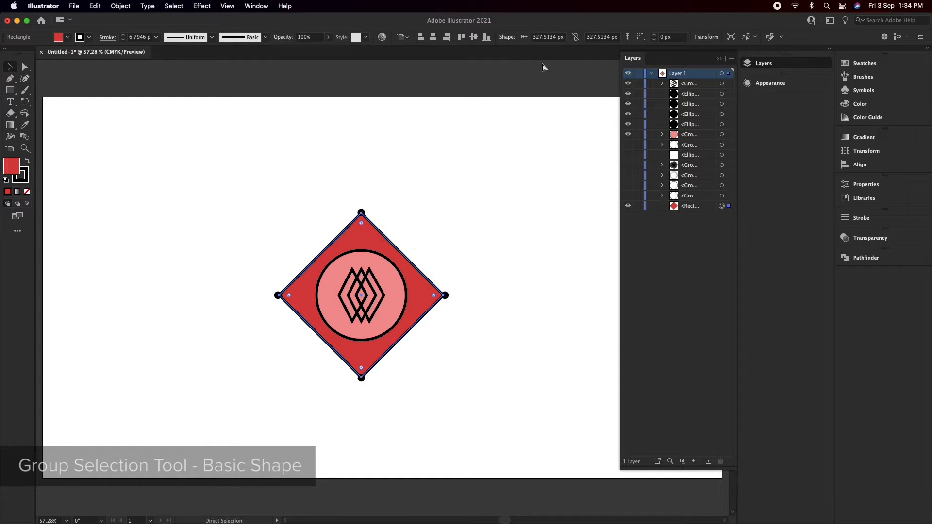
key(super+g)
drag(684, 207, 683, 143)
click(383, 214)
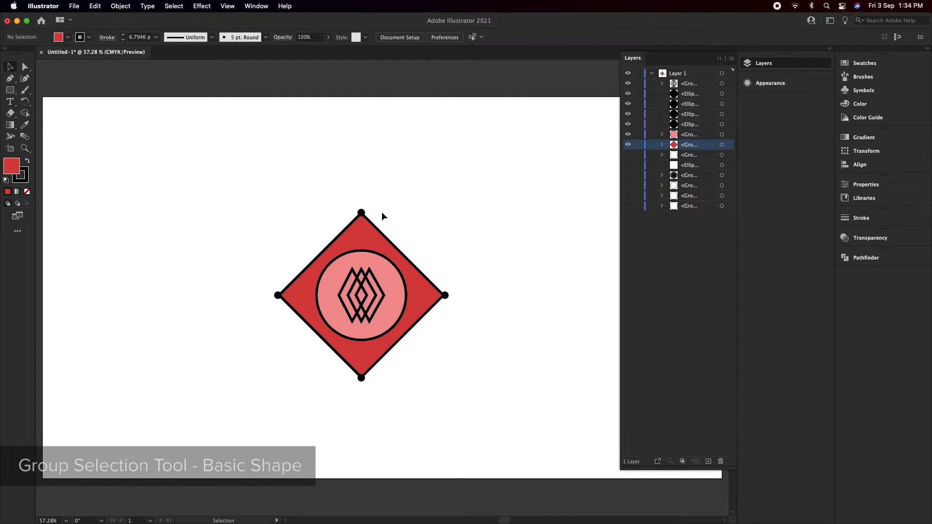
Step: Hide the diamond, circle and rhombus groups and group the four black corner dots
click(628, 144)
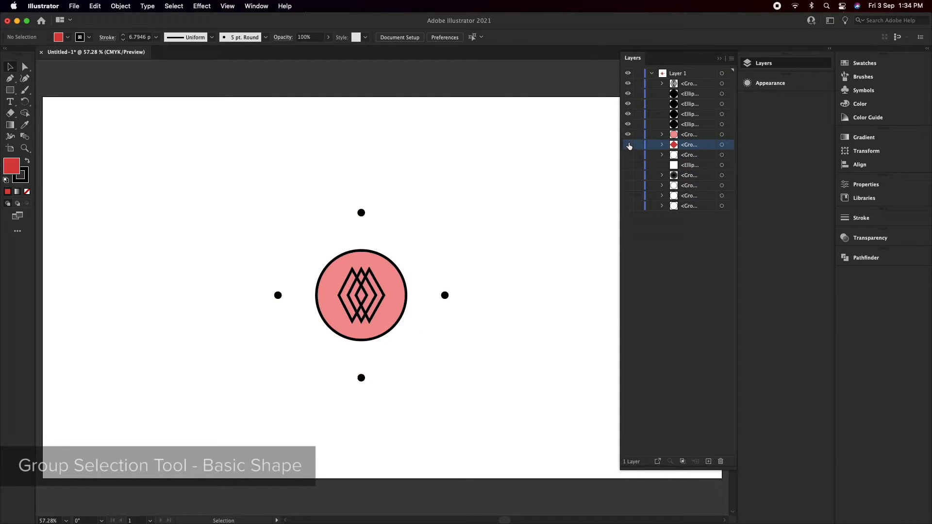
click(630, 136)
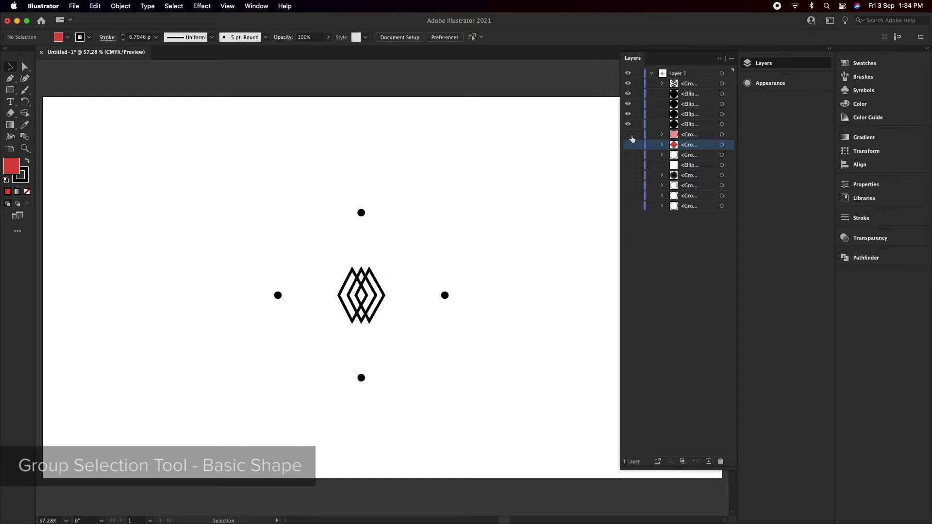
click(628, 84)
drag(267, 181, 526, 438)
key(super+g)
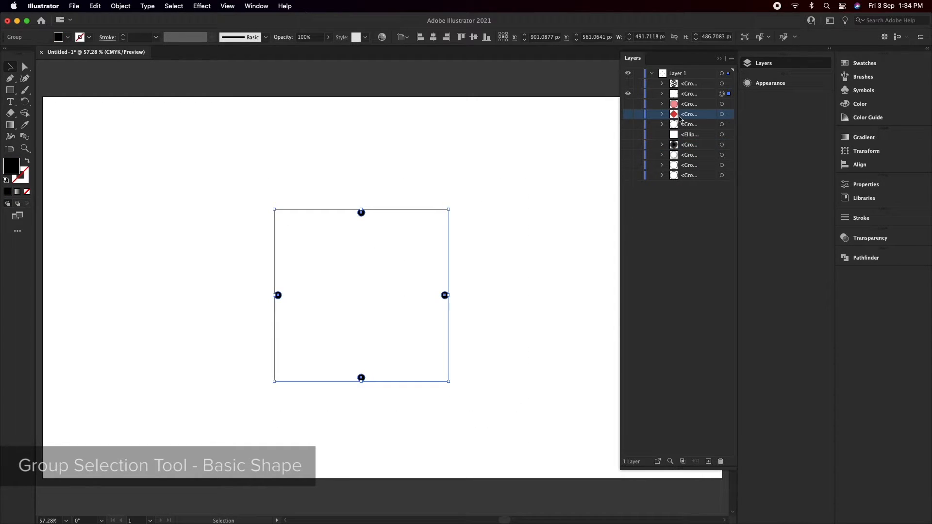
Step: Show the rhombus, circle and diamond groups again and deselect the dots
click(628, 83)
click(628, 103)
click(628, 114)
click(575, 240)
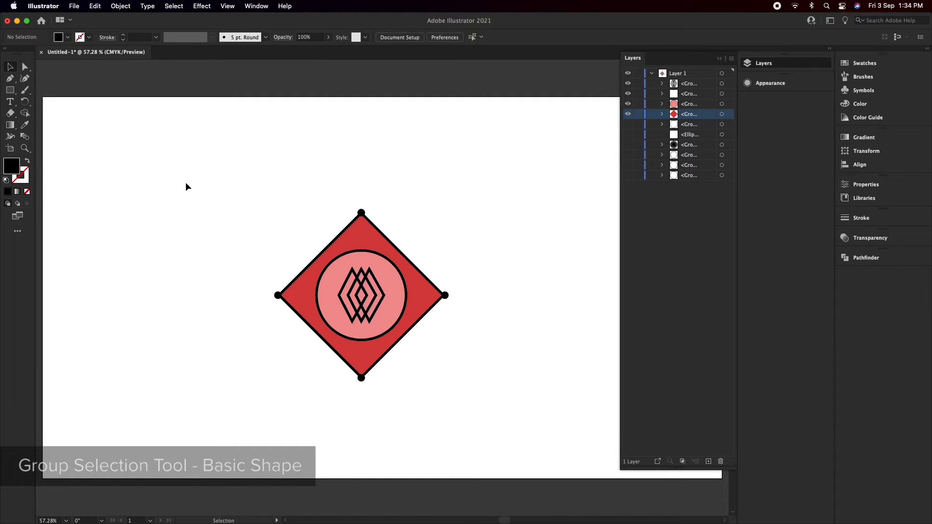
Step: Try to select the grouped rhombuses with the Direct Selection tool, undo the accidental change and deselect everything
click(23, 70)
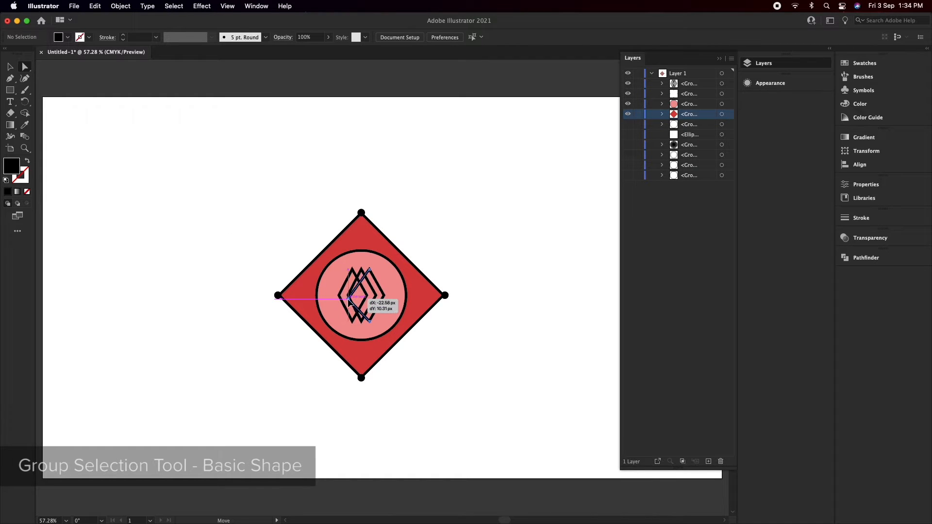
click(356, 300)
drag(316, 260, 405, 333)
key(super+z)
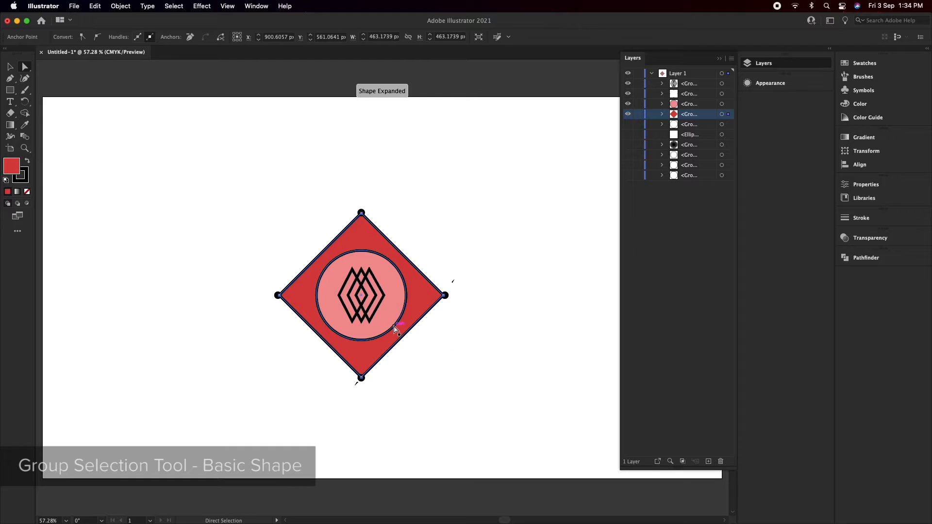
key(v)
click(472, 364)
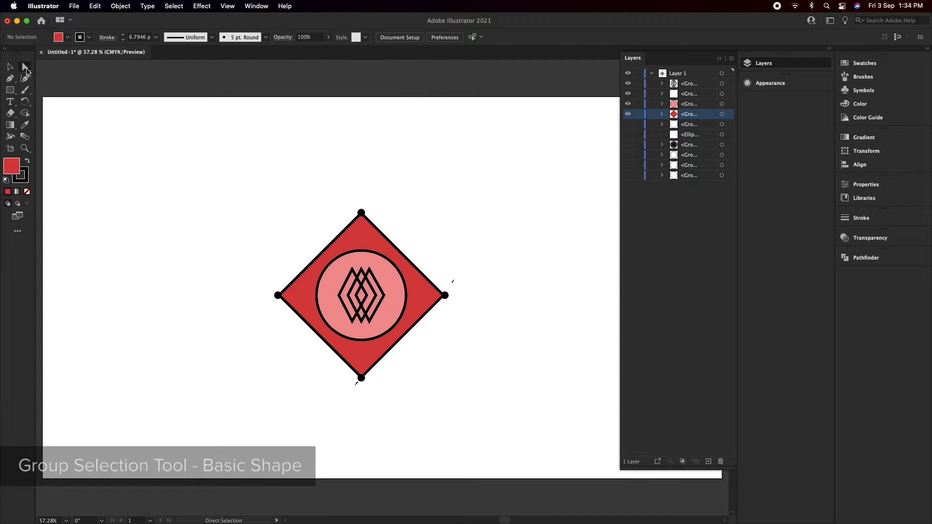
Step: Use the Group Selection tool to select one rhombus, expand its group in the layer list, and extend the selection to all three rhombuses
drag(25, 66, 68, 86)
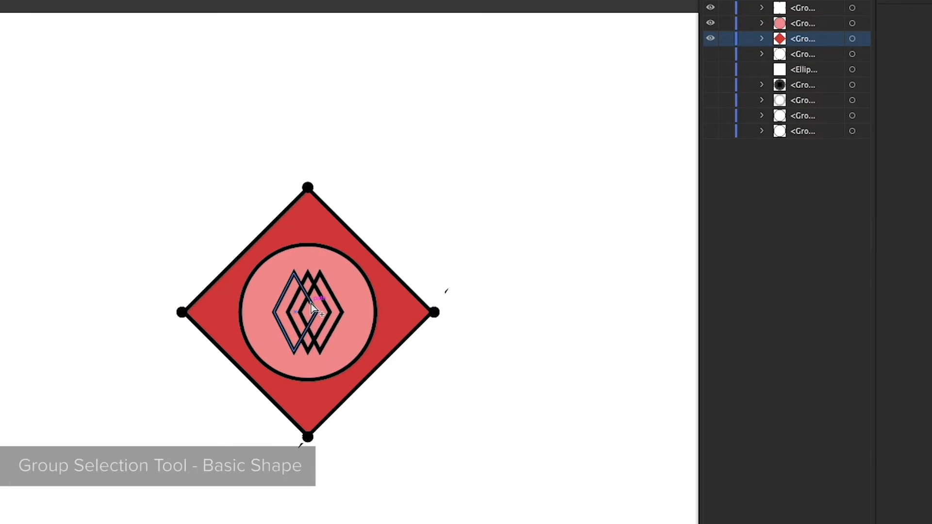
click(312, 304)
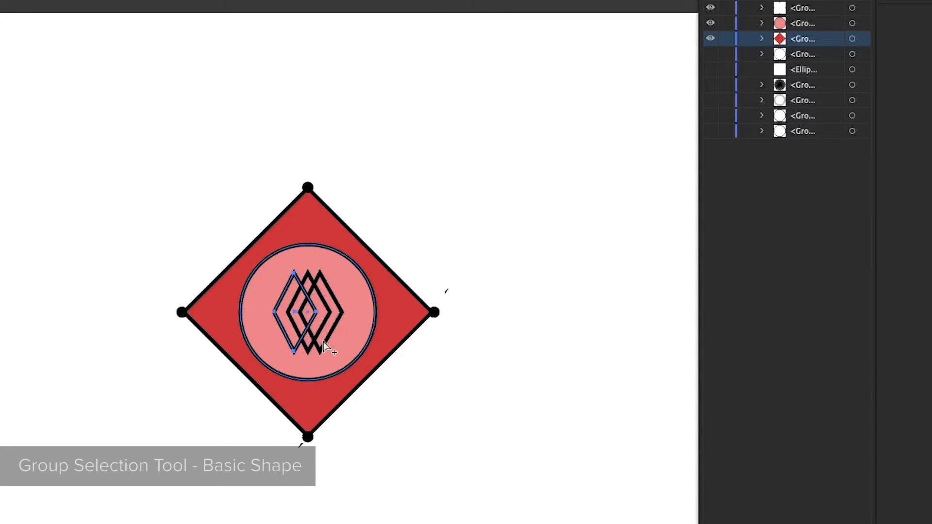
click(762, 0)
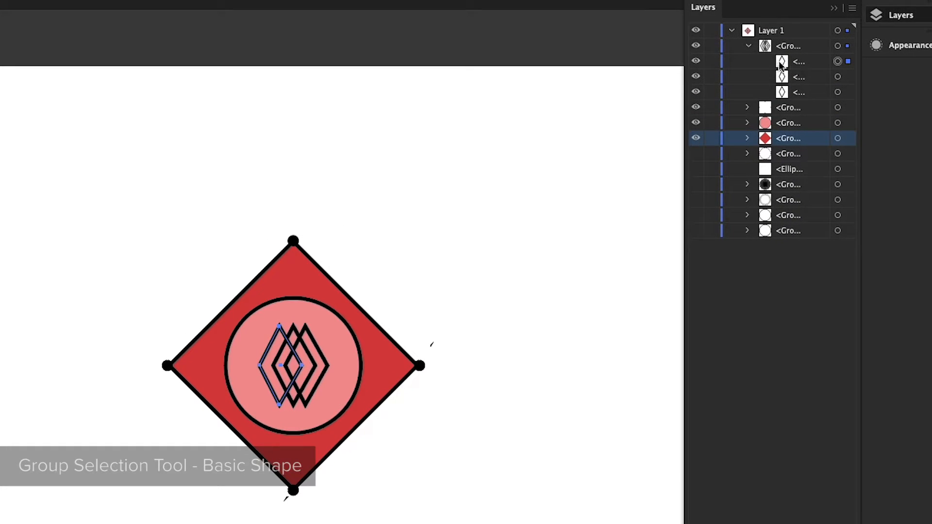
click(291, 350)
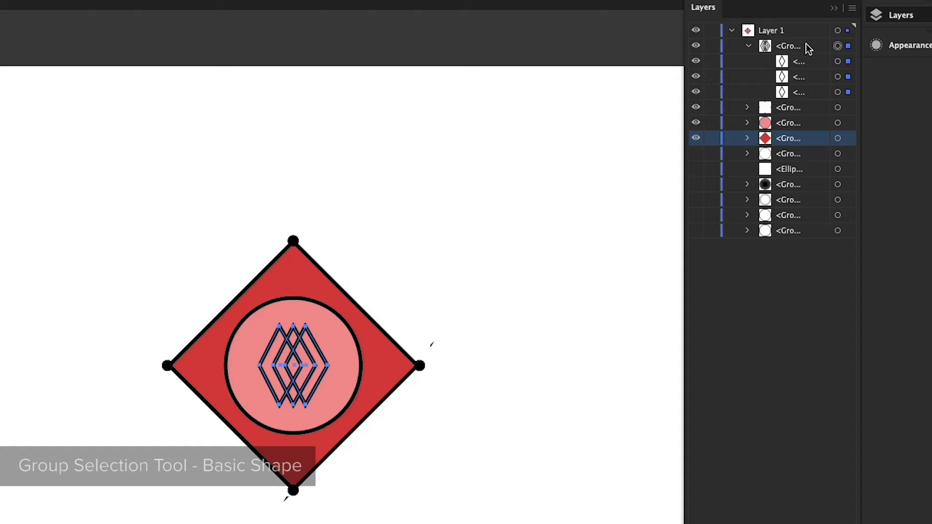
Step: Select the rhombus group together with the pink circle group and combine them into one parent group
key(v)
key(super+plus)
key(super+plus)
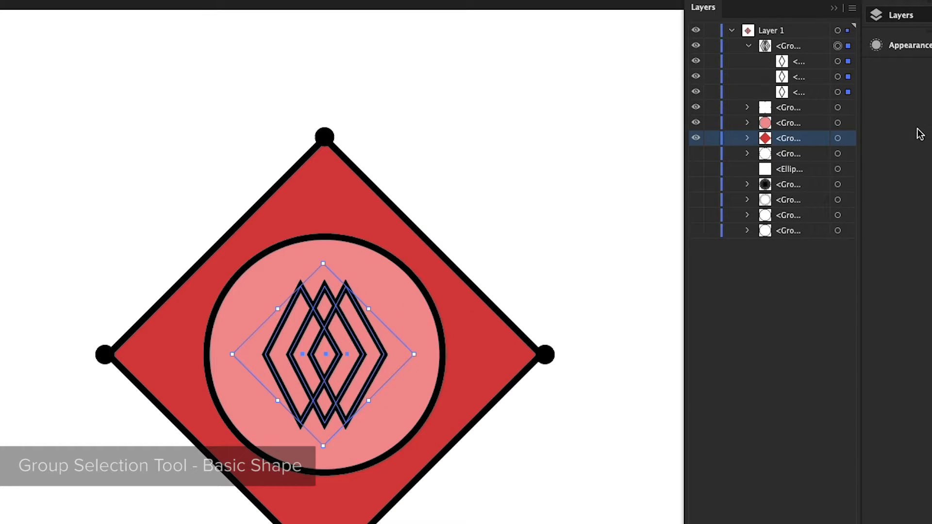
click(790, 124)
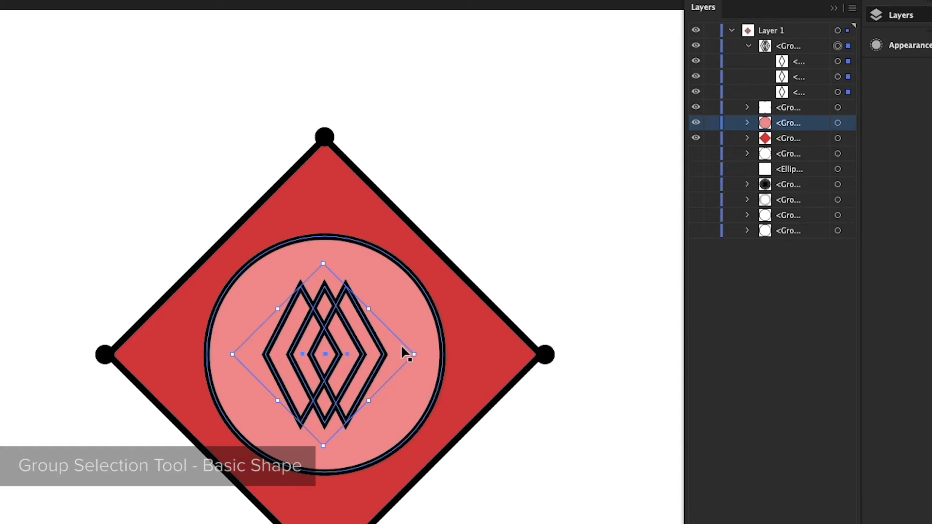
click(428, 328)
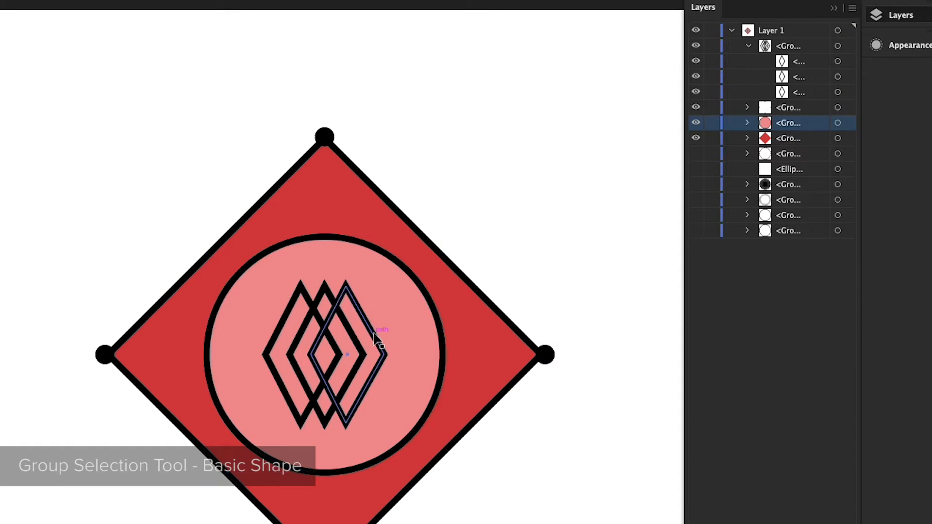
click(377, 330)
shift+click(415, 306)
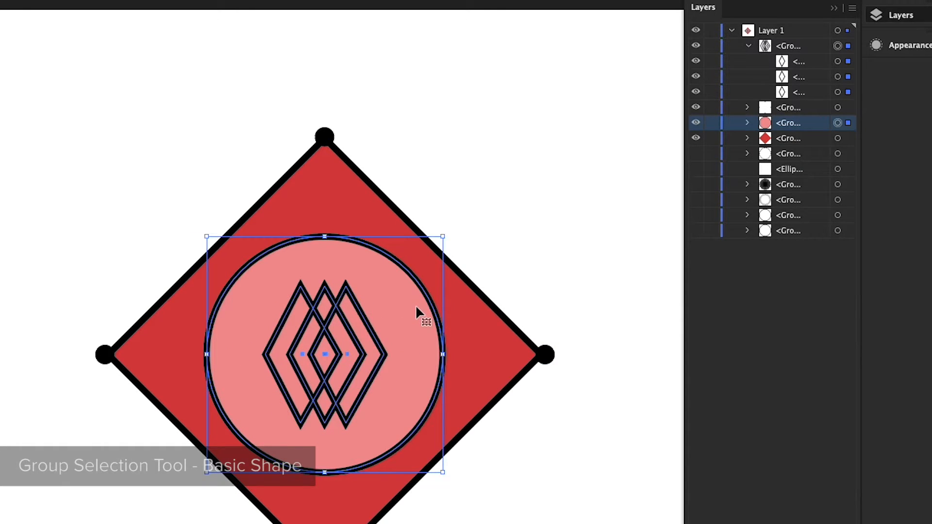
key(ctrl+g)
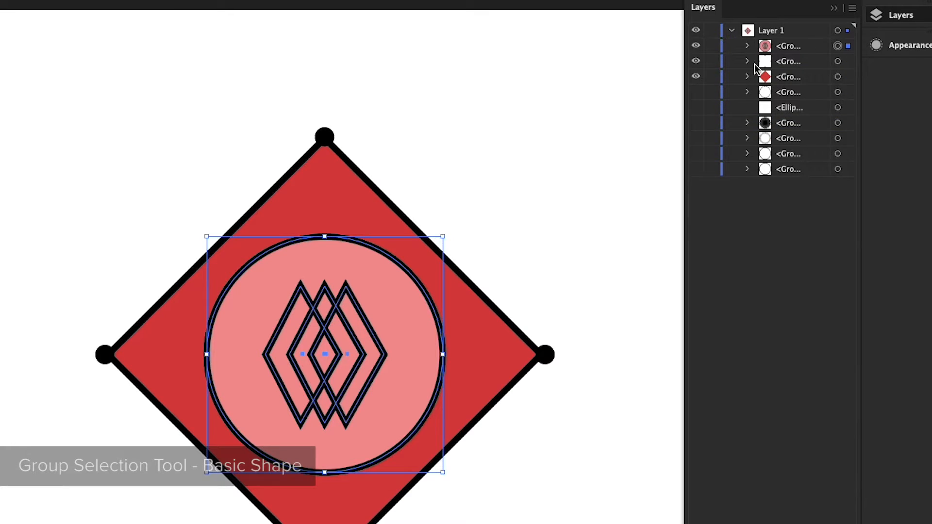
Step: Expand the parent group and its rhombus and circle subgroups in the layer list to examine the nesting, and deselect the artwork
click(748, 47)
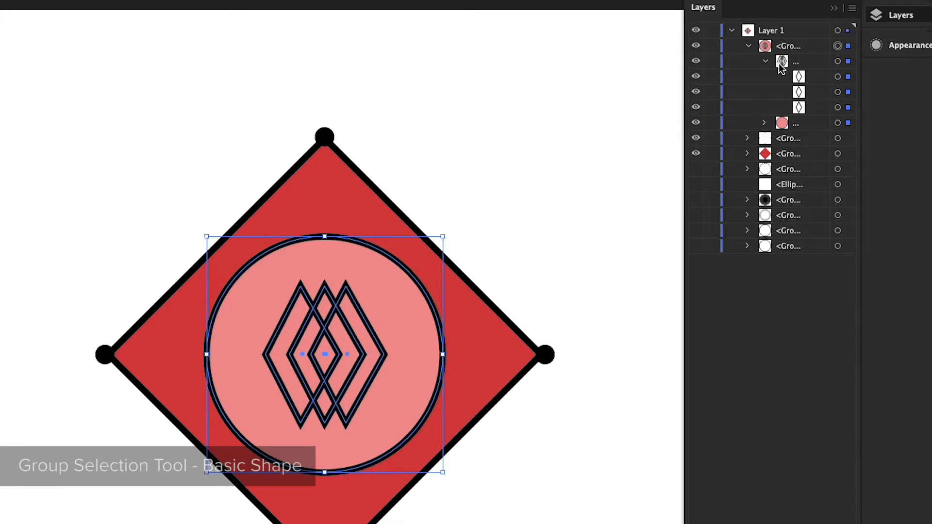
click(766, 62)
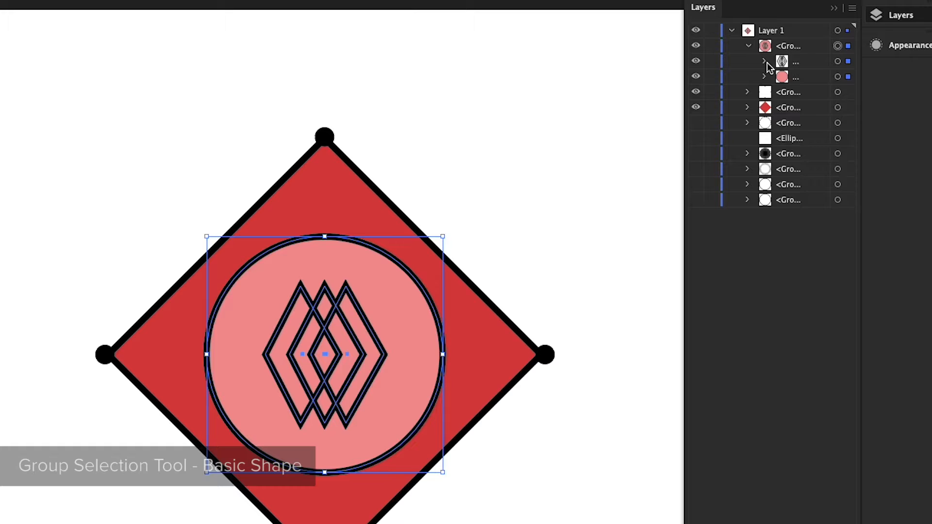
click(766, 62)
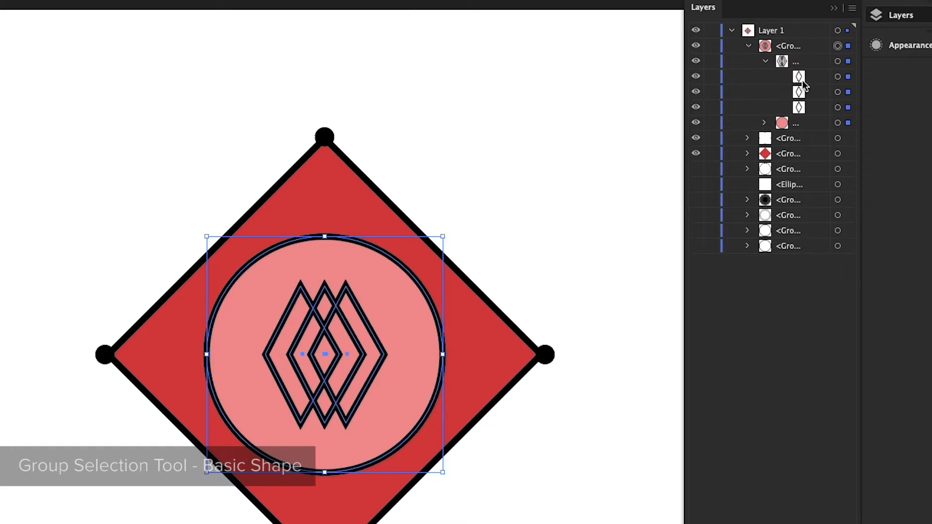
click(764, 123)
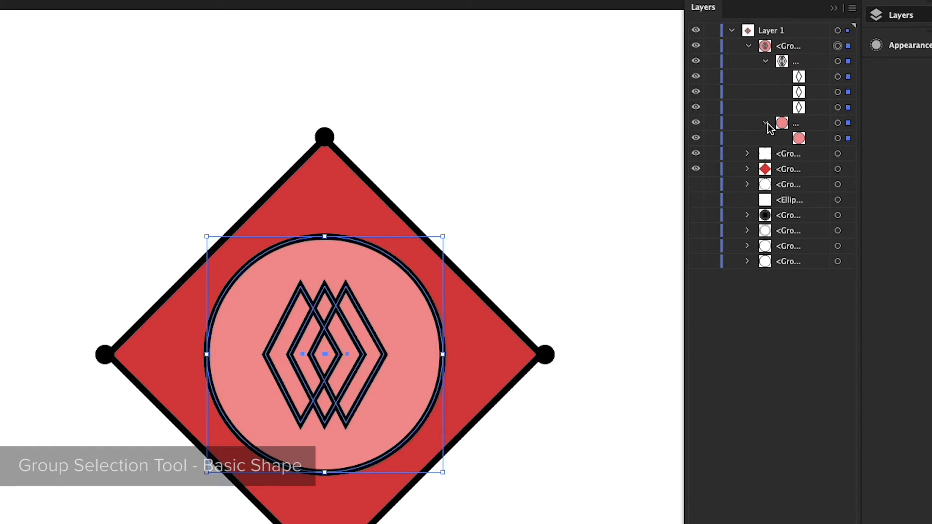
click(442, 465)
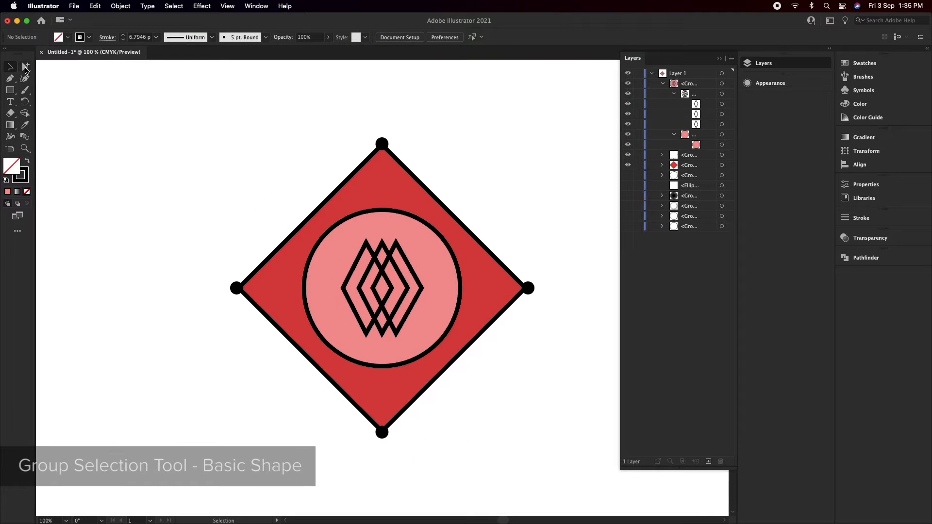
Step: Use the Group Selection tool on one rhombus to extend the selection through the rhombus group up to the parent group containing the circle
click(25, 68)
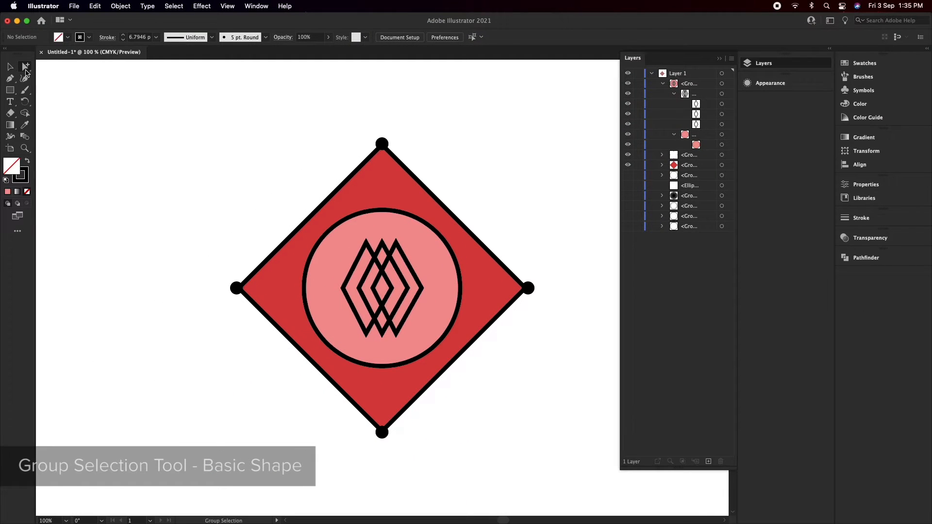
click(346, 294)
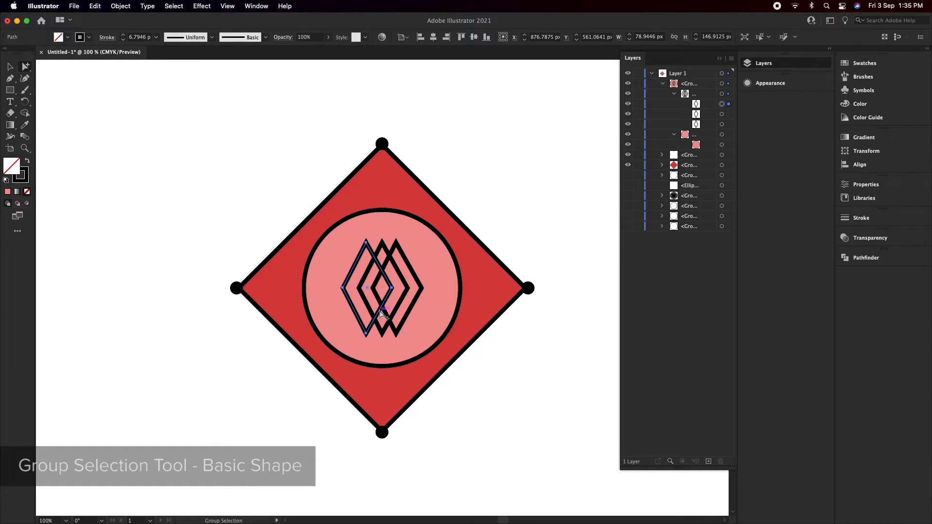
click(346, 295)
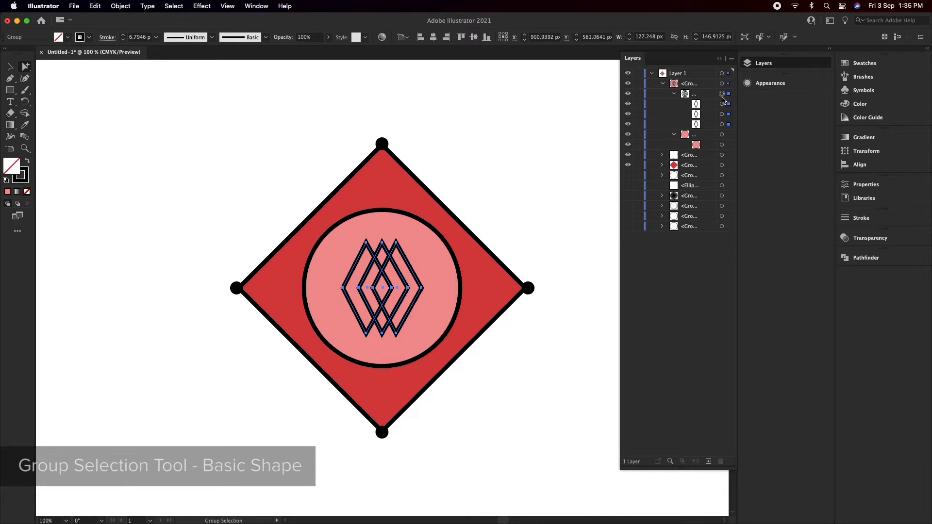
click(349, 301)
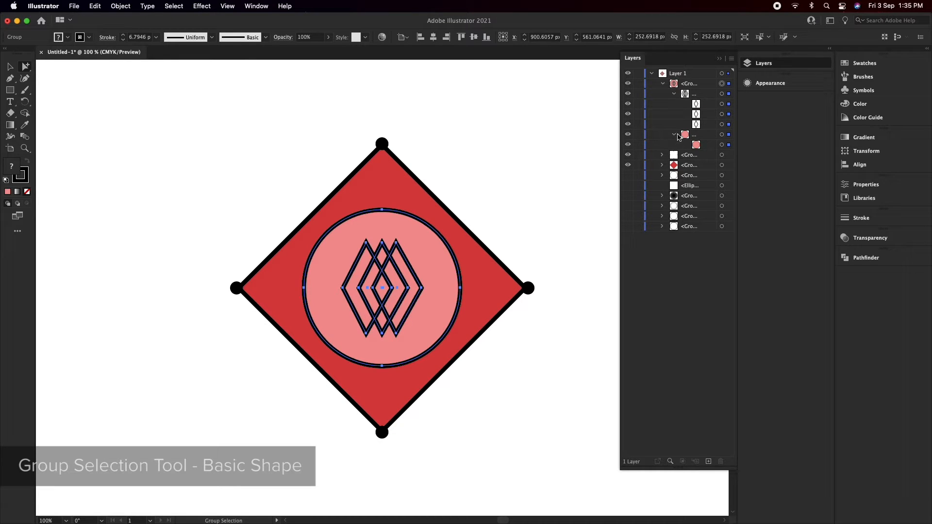
Step: Collapse the circle and rhombus subgroups in the layer list and deselect the artwork
click(675, 135)
click(674, 94)
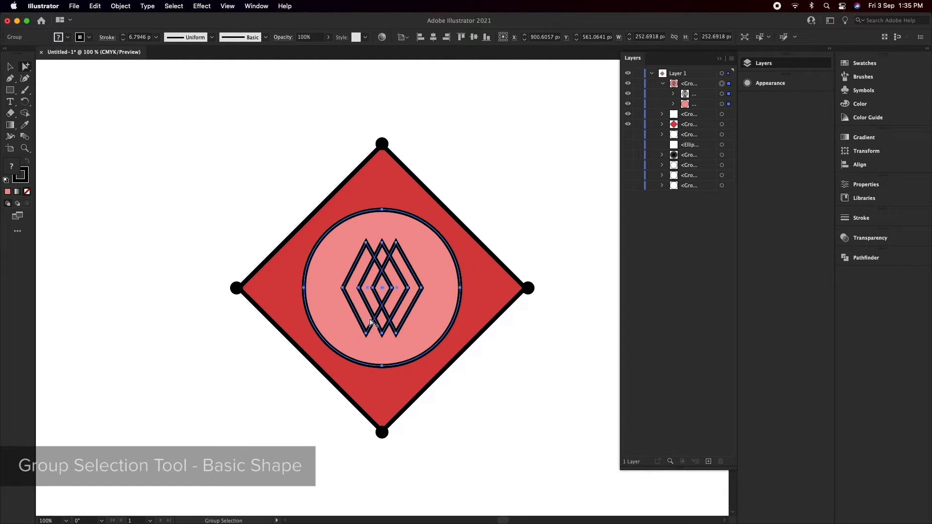
click(247, 186)
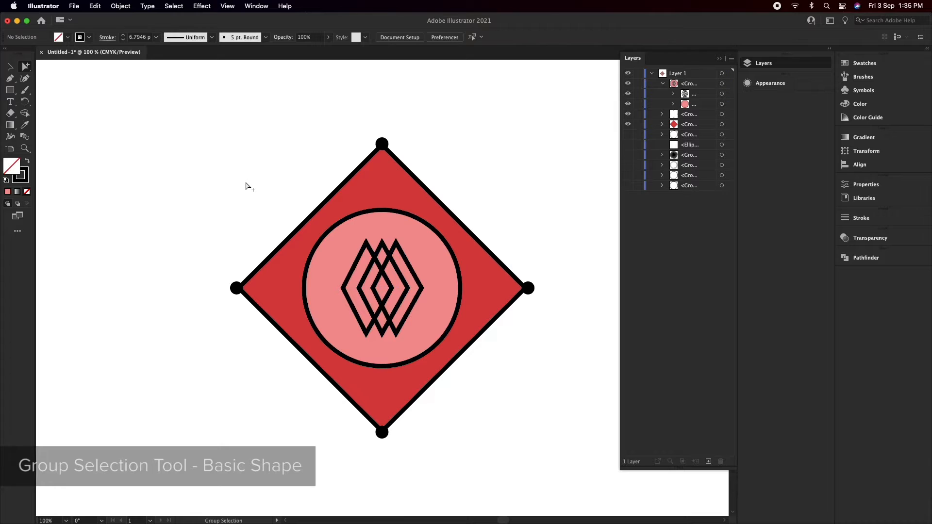
Step: Select only the nested rhombus group with the Group Selection tool
click(382, 274)
click(382, 273)
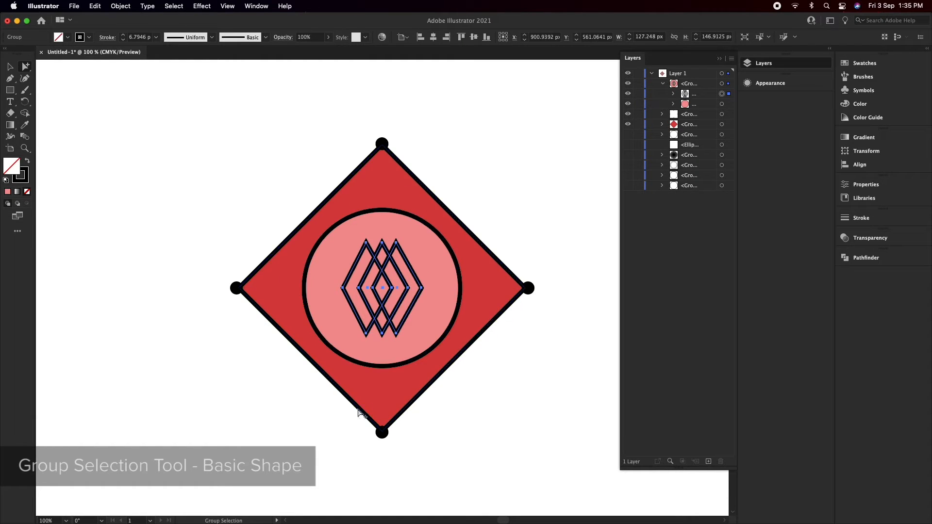
drag(387, 268, 421, 289)
Step: Widen the two outer rhombuses with the Direct Selection tool, pulling the right one's outer corner about 30 px outward and the left one's outer corner outward
key(a)
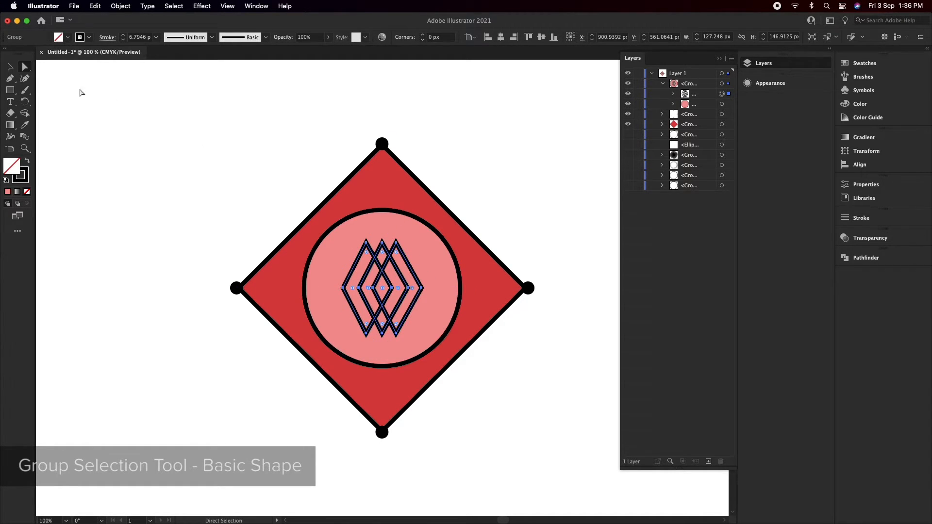
click(422, 289)
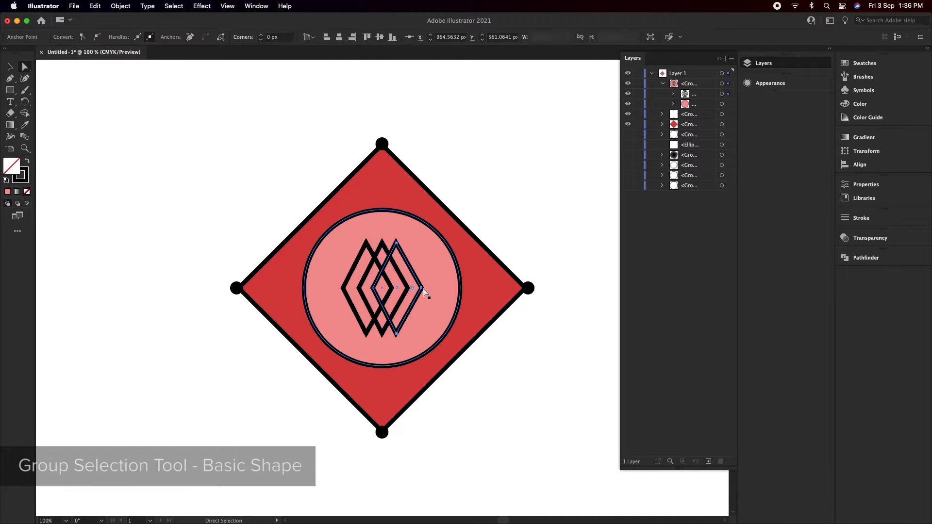
drag(422, 288, 443, 289)
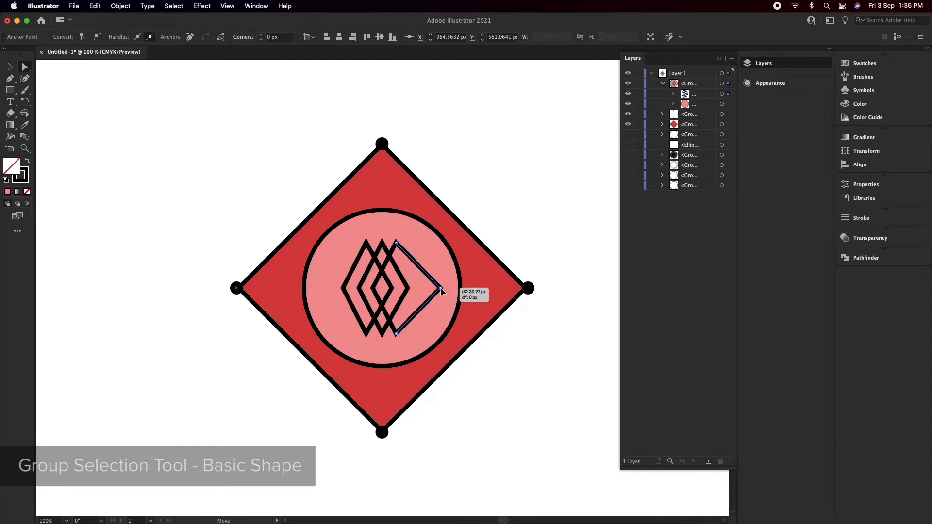
click(343, 289)
drag(344, 289, 326, 286)
Step: Undo and redo the outer rhombus corner moves, and deselect the artwork
key(super+z)
key(super+z)
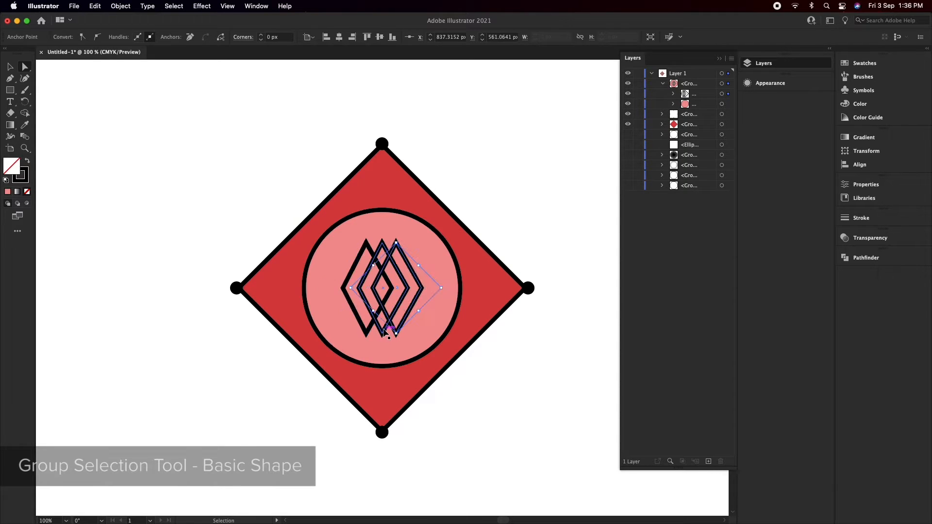
key(super+shift+z)
key(super+shift+z)
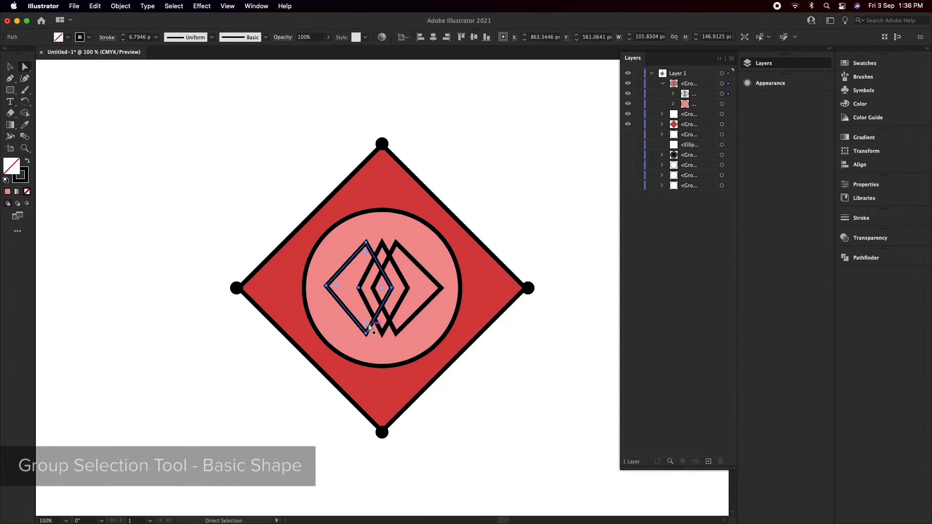
key(v)
click(106, 395)
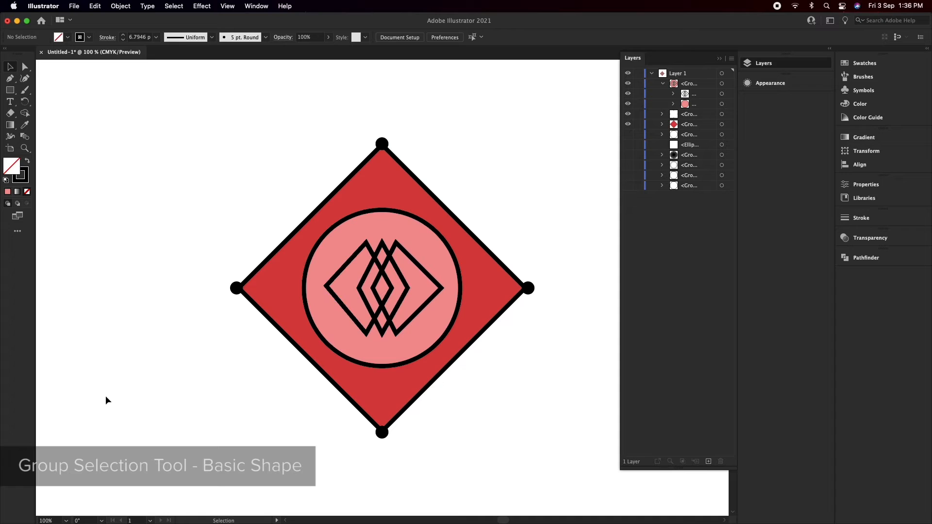
Step: Try moving the circle-and-rhombus group to the right as one unit with the Selection tool, undo the move and deselect it
click(390, 294)
double_click(389, 293)
double_click(215, 320)
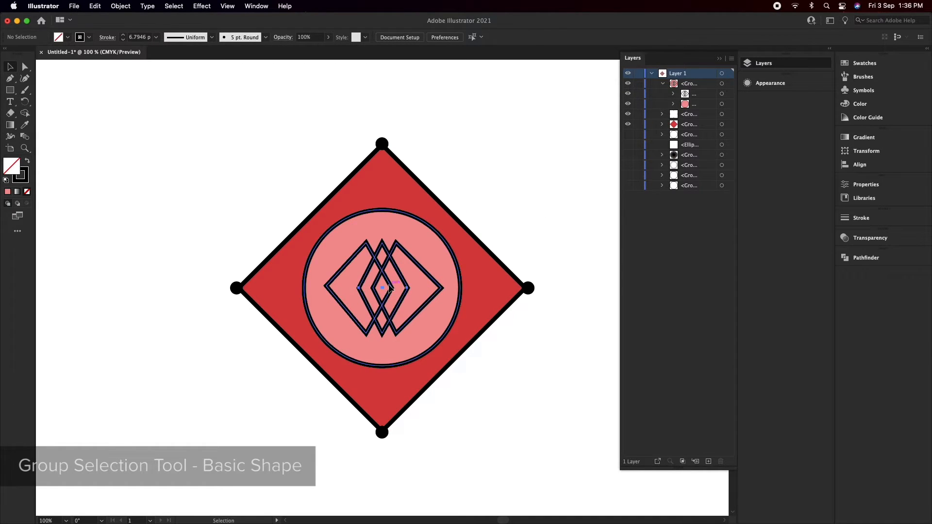
drag(397, 291, 500, 297)
key(super+z)
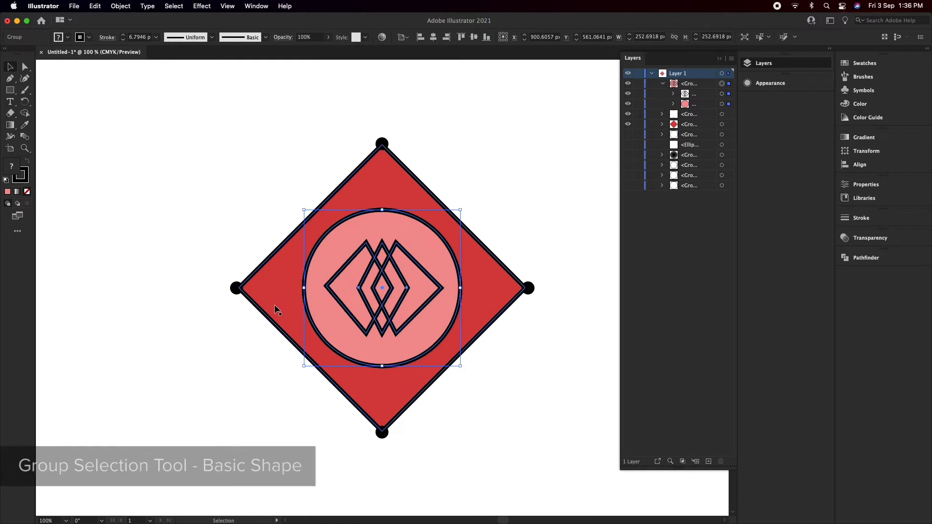
click(183, 376)
Step: Use the Selection tool to select the corner dot group, followed by the circle-and-rhombus group
key(super+minus)
key(super+minus)
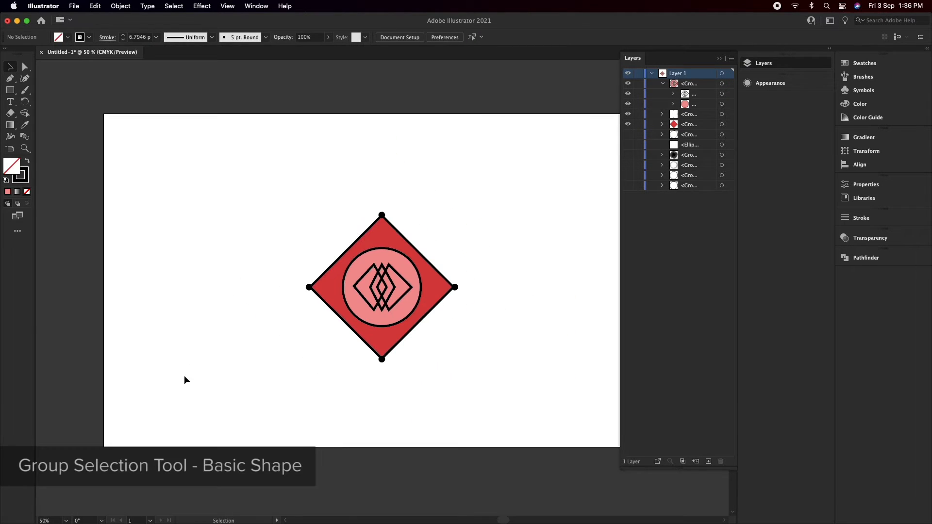
key(super+equal)
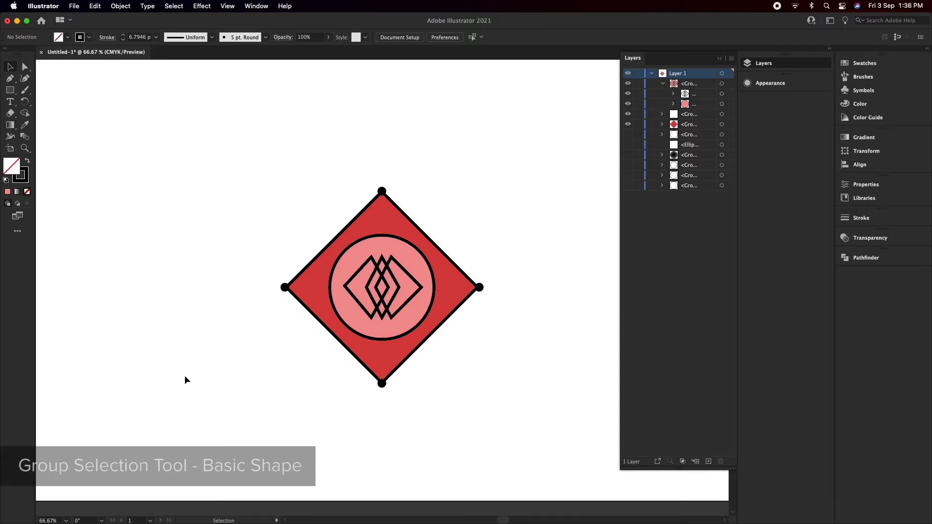
click(382, 200)
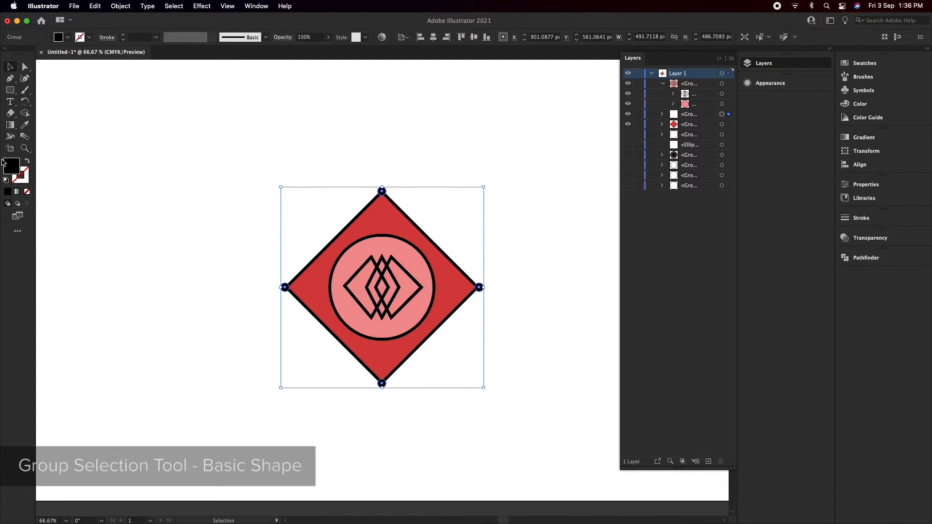
click(382, 290)
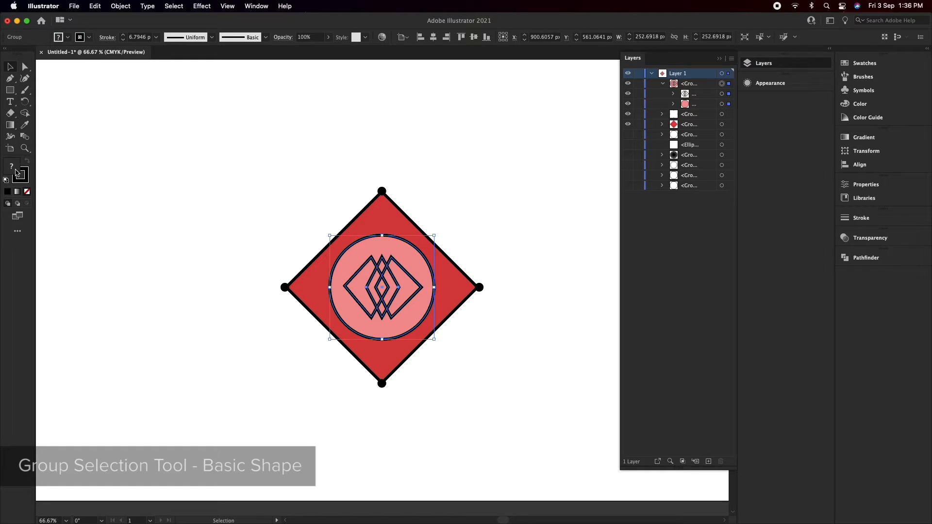
Step: Activate the Group Selection tool with the circle-and-rhombus group still selected
click(25, 67)
click(27, 70)
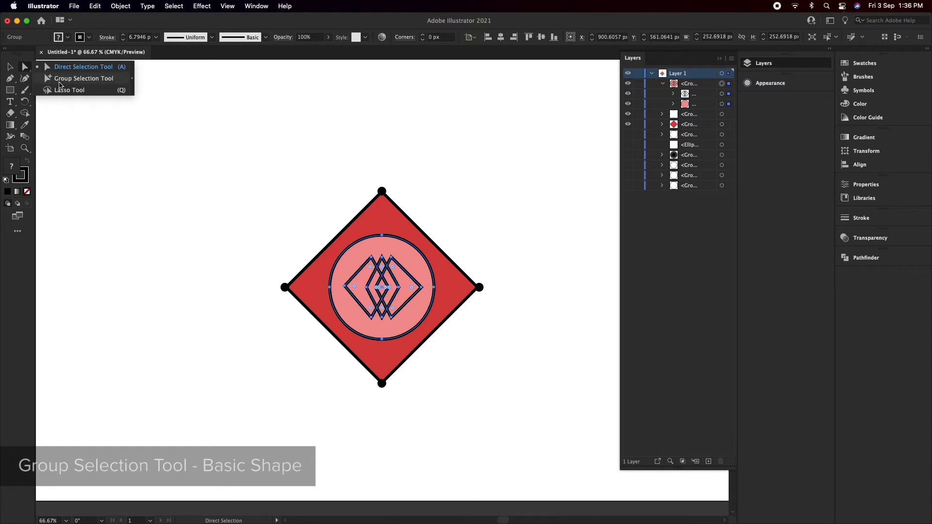
click(73, 77)
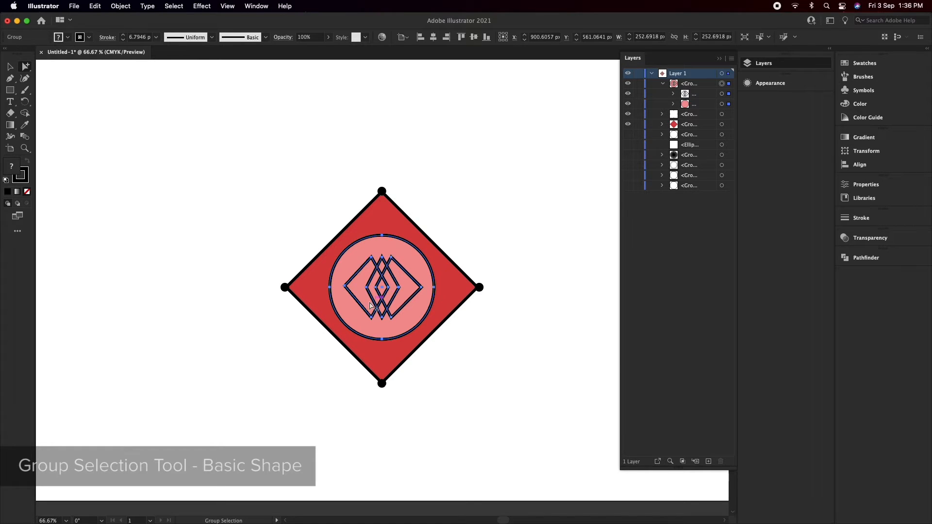
Step: Select the inner rhombus group with the Group Selection tool and set its fill to pale yellow, fcf5b6
click(269, 330)
click(385, 298)
click(384, 298)
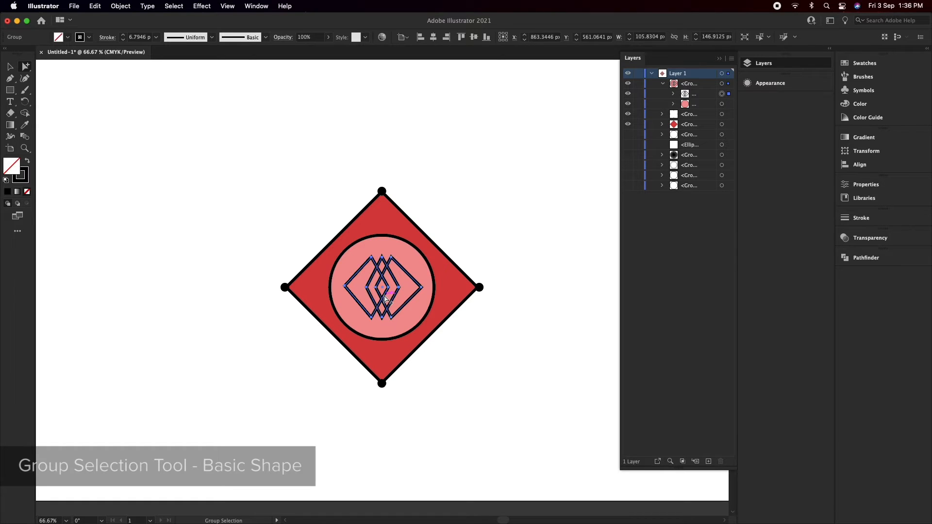
double_click(14, 166)
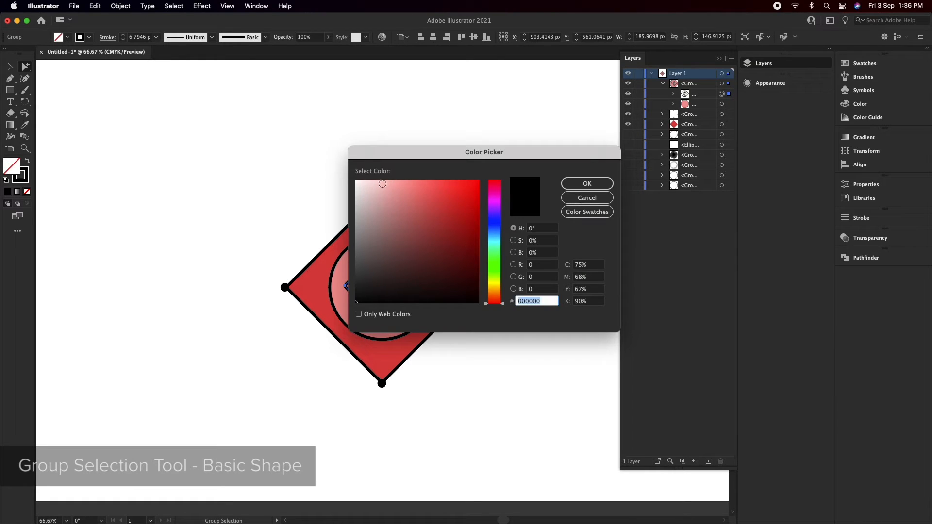
click(495, 200)
drag(446, 184, 391, 181)
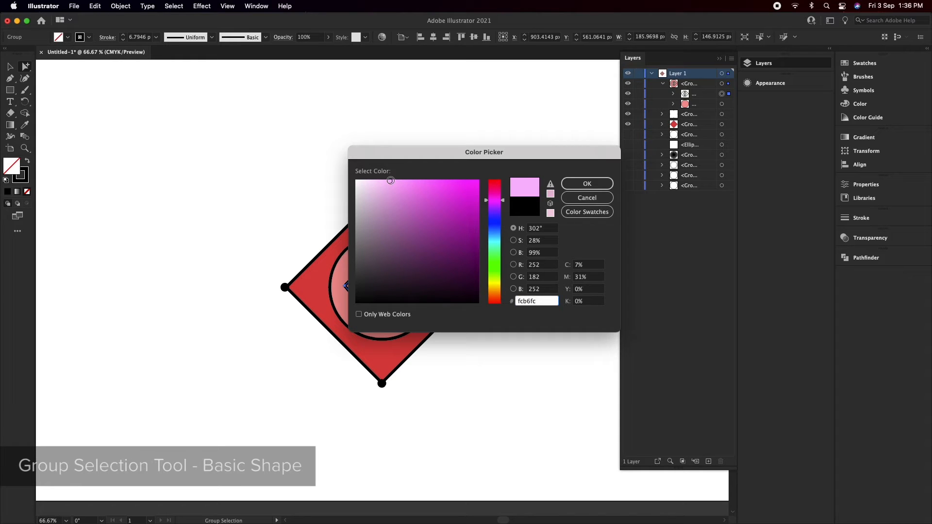
drag(495, 152, 699, 181)
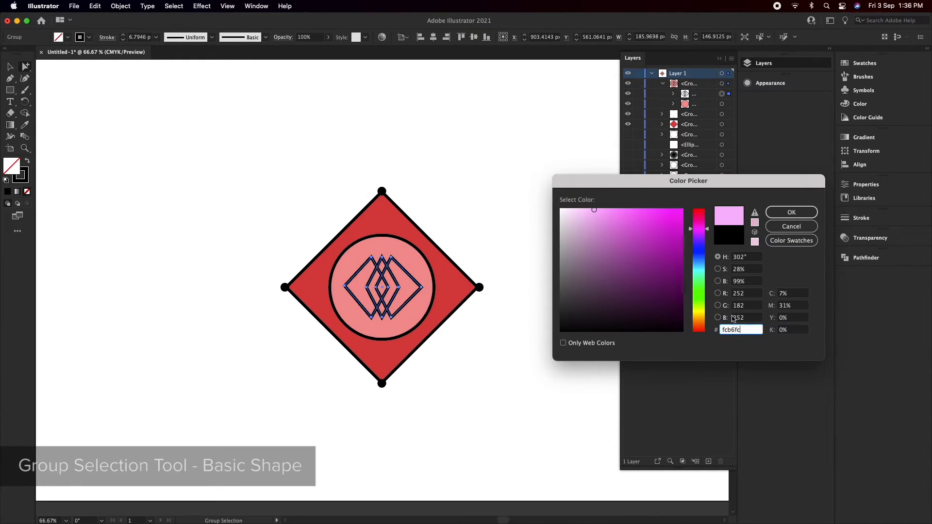
click(700, 314)
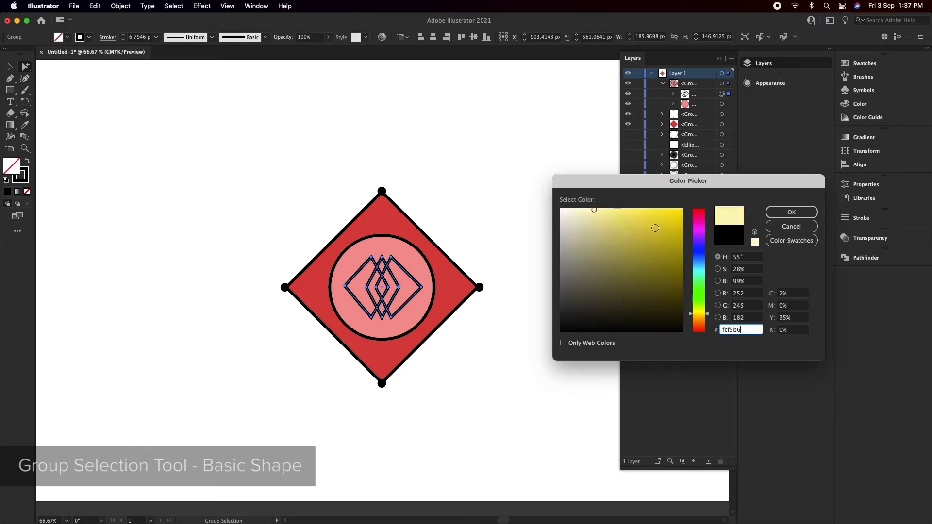
click(792, 212)
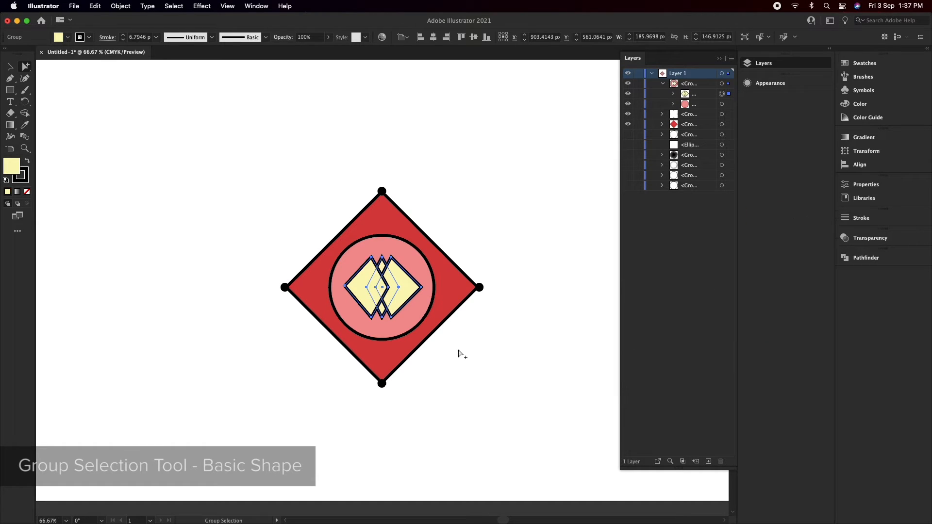
Step: Use the Selection tool to select the circle and yellow rhombuses as one group, and deselect it
key(v)
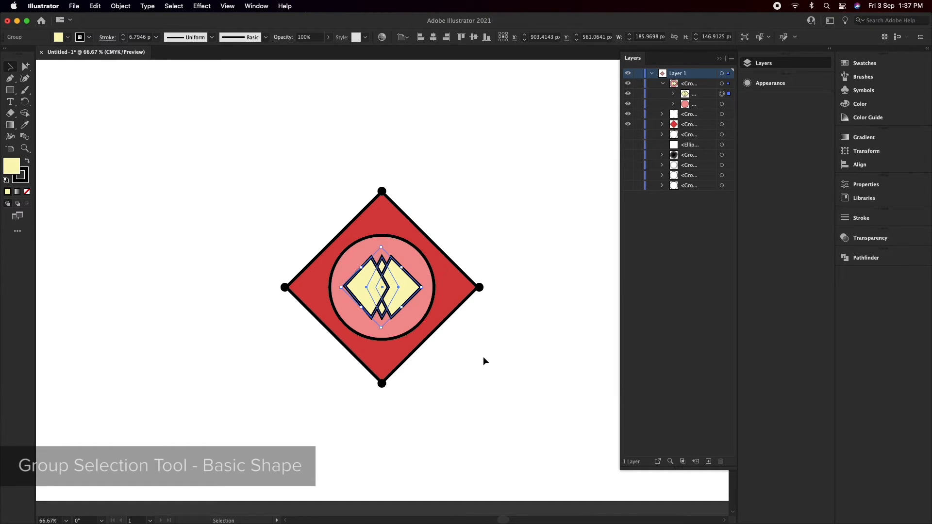
click(484, 361)
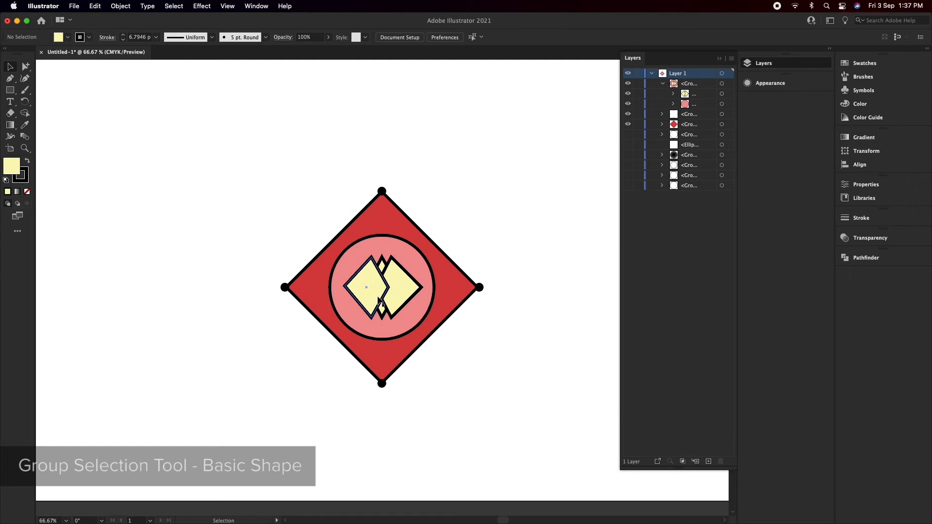
click(394, 299)
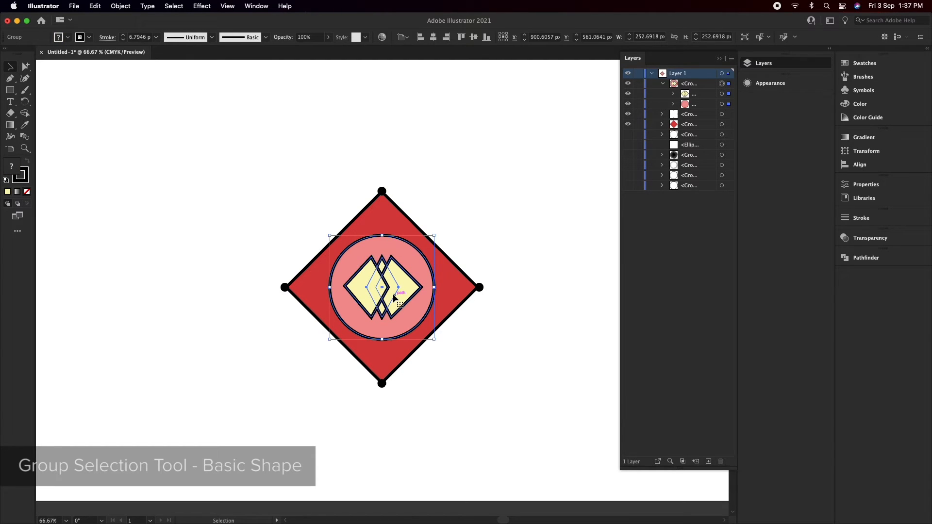
click(122, 309)
Step: Pick only the rhombus group with the Group Selection tool, and set its opacity to 80% and blending mode to Multiply
click(25, 67)
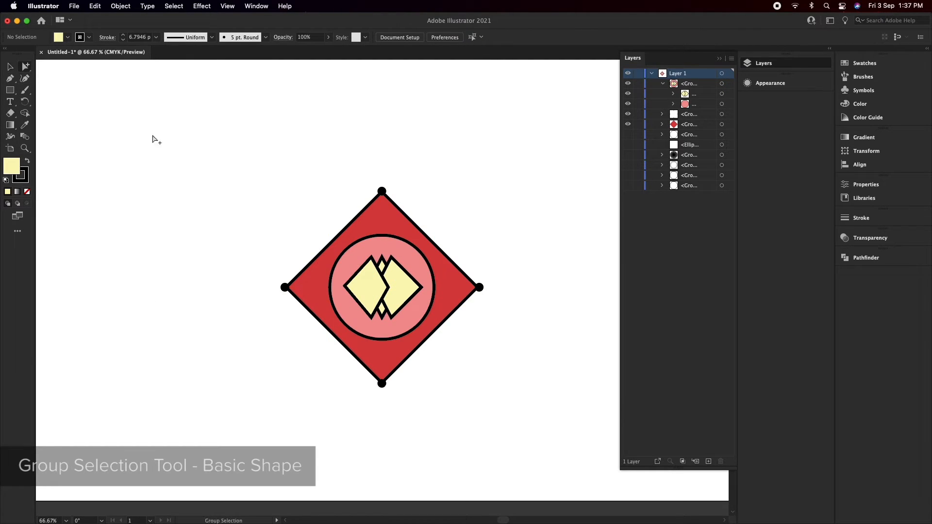
click(388, 288)
click(387, 287)
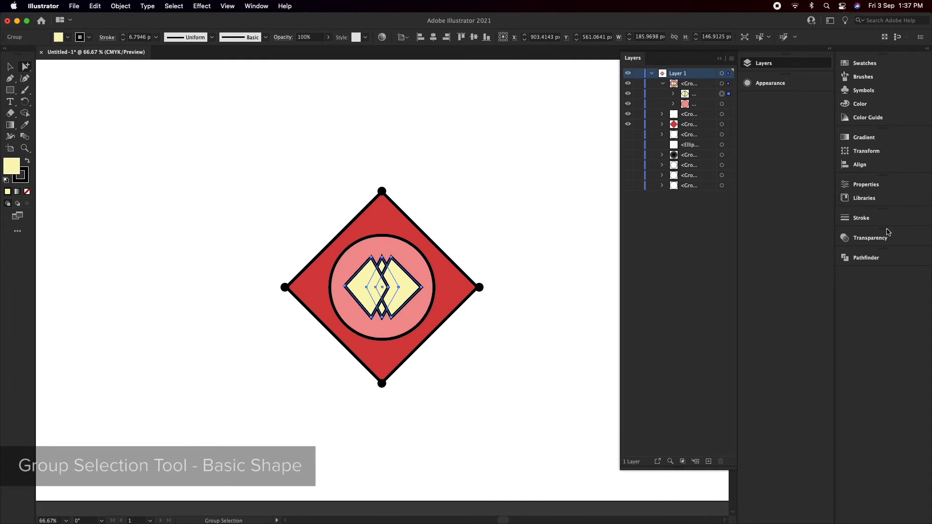
click(871, 238)
click(824, 247)
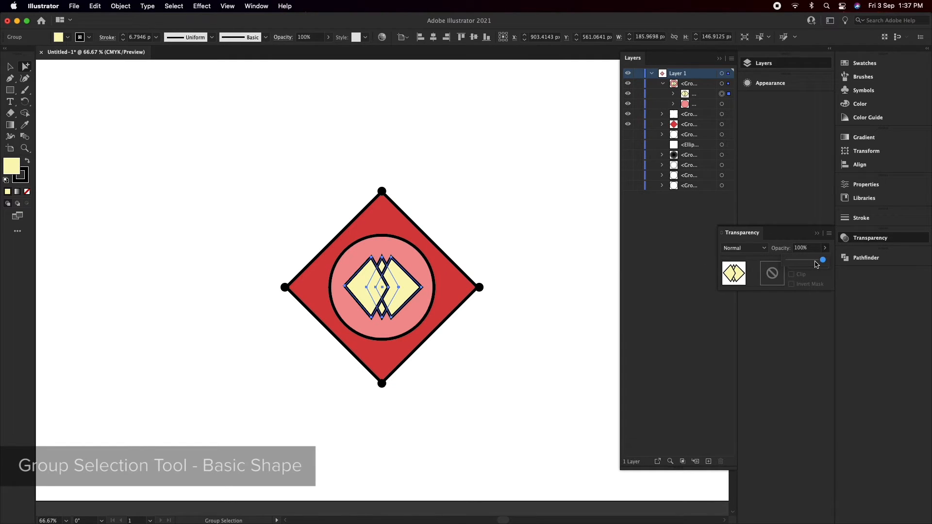
mouse_move(817, 261)
mouse_down()
mouse_move(807, 263)
mouse_move(818, 262)
mouse_up()
click(744, 248)
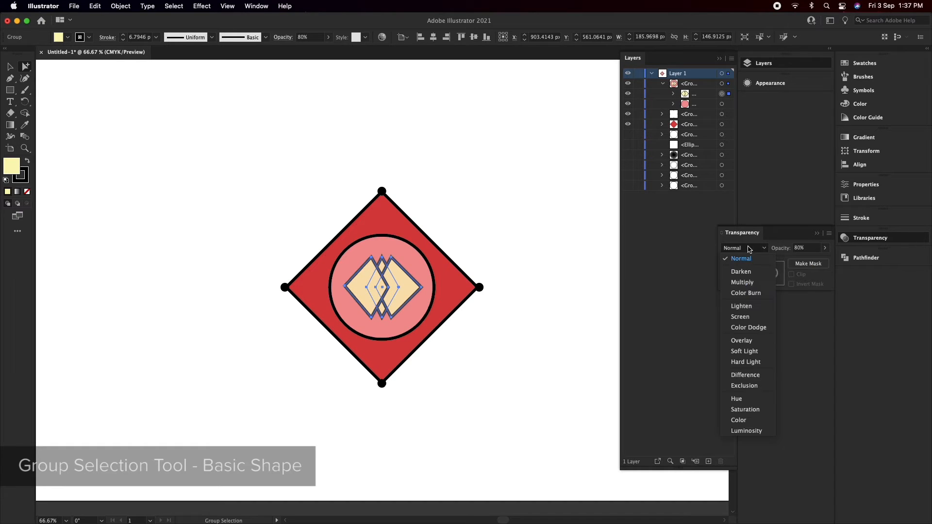
click(750, 285)
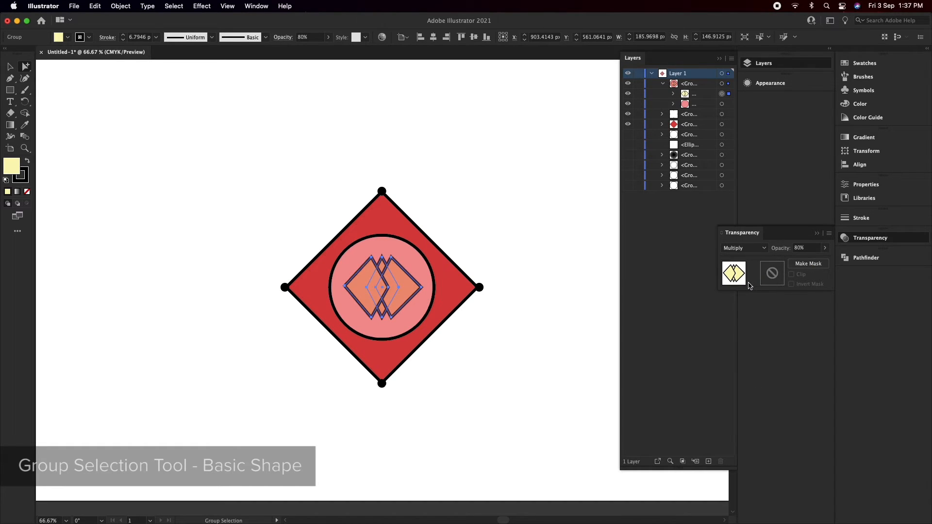
Step: Clear the rhombus selection, select the entire circle-and-rhombus group with the Selection tool, and deselect it
key(v)
click(469, 370)
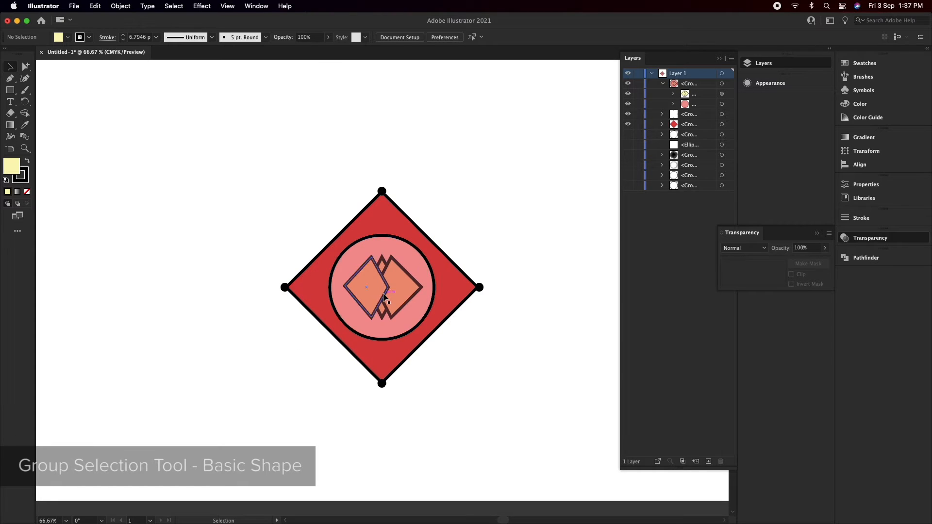
click(383, 297)
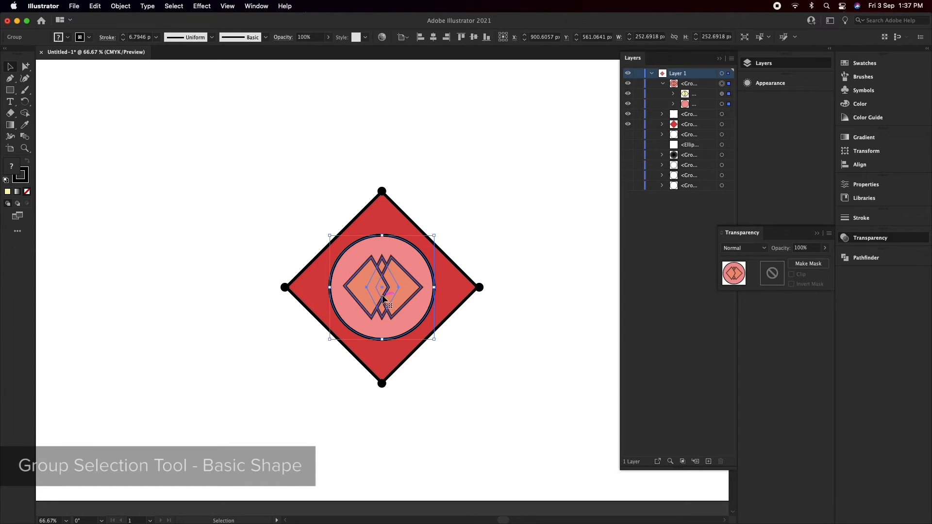
click(110, 292)
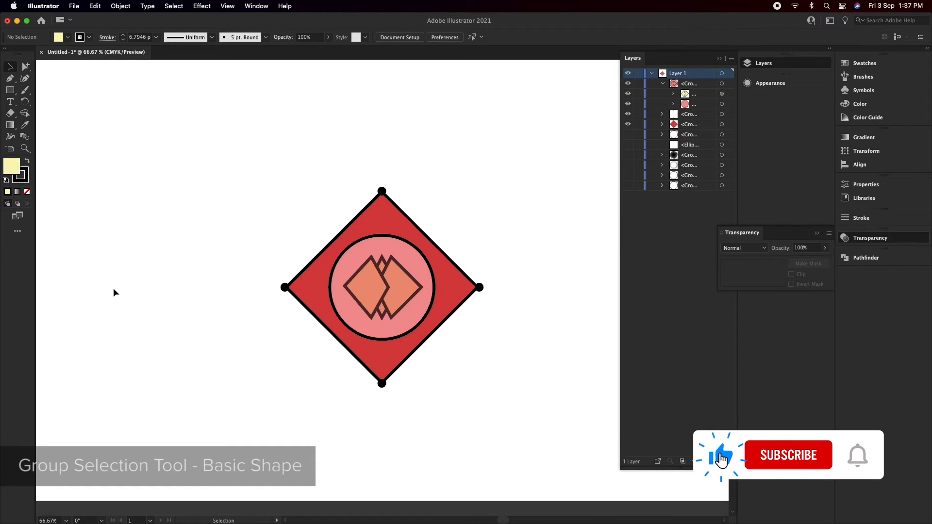
Step: Switch back to the Direct Selection tool in the toolbox, select all emblem parts and combine them into one group
drag(26, 66, 62, 83)
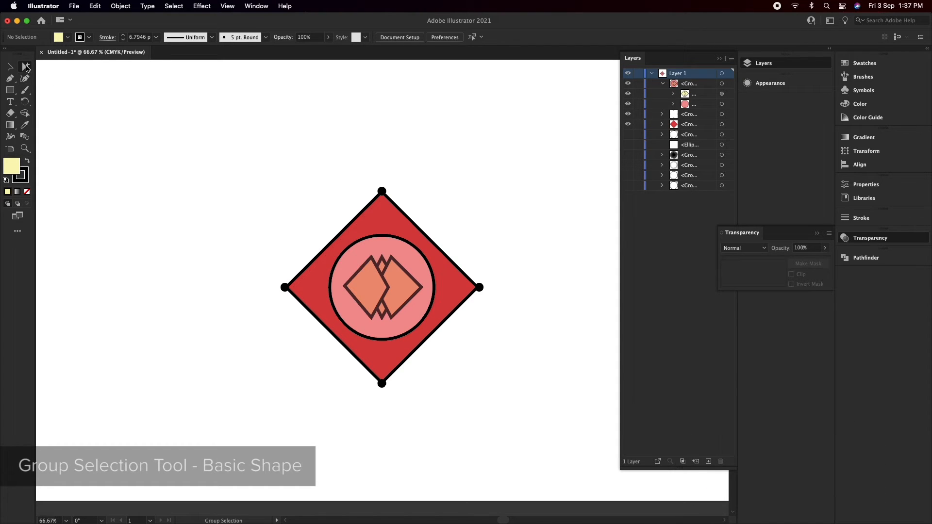
drag(26, 67, 63, 68)
key(v)
drag(247, 142, 537, 483)
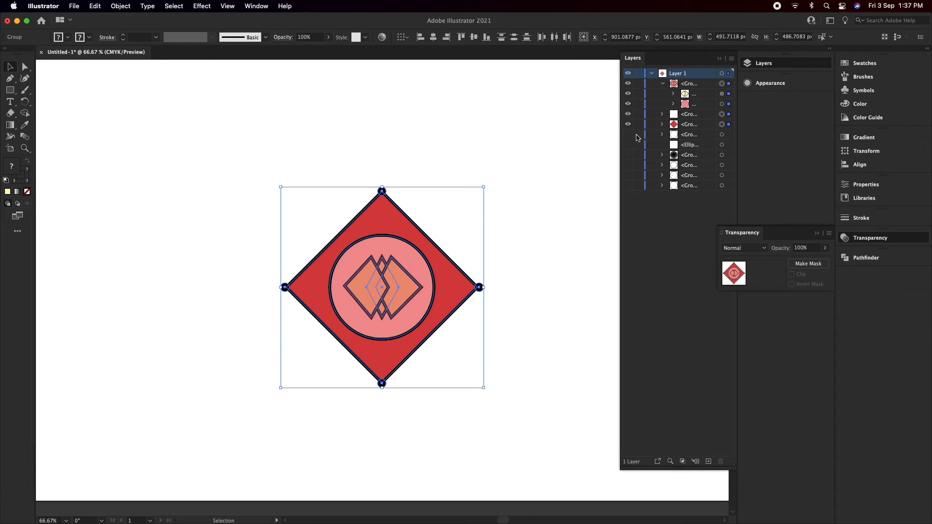
key(a)
key(super+g)
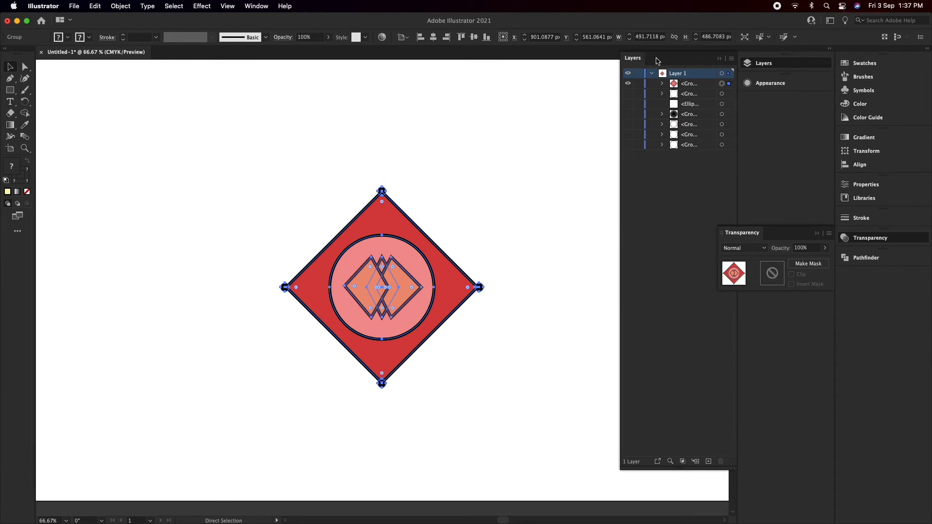
Step: Hide the emblem group and show the six hidden mandala objects in Layer 1
click(629, 84)
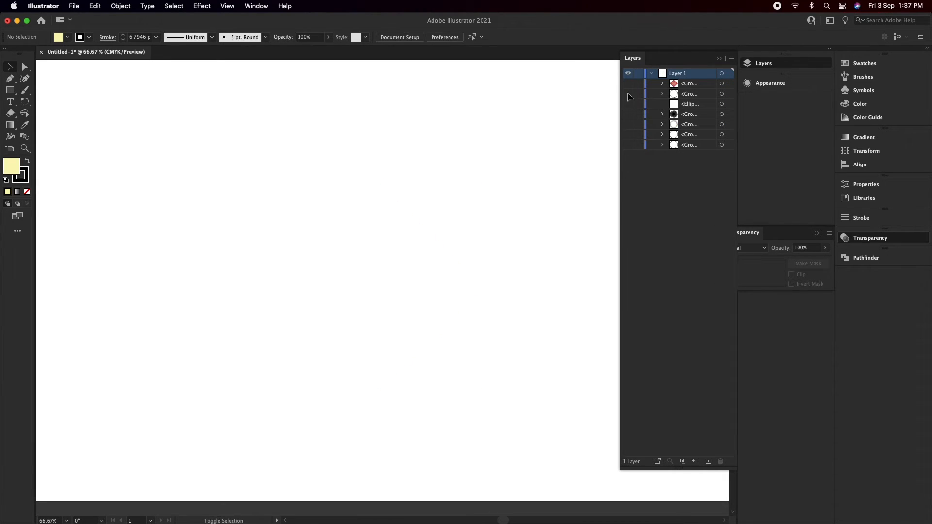
drag(628, 94, 628, 145)
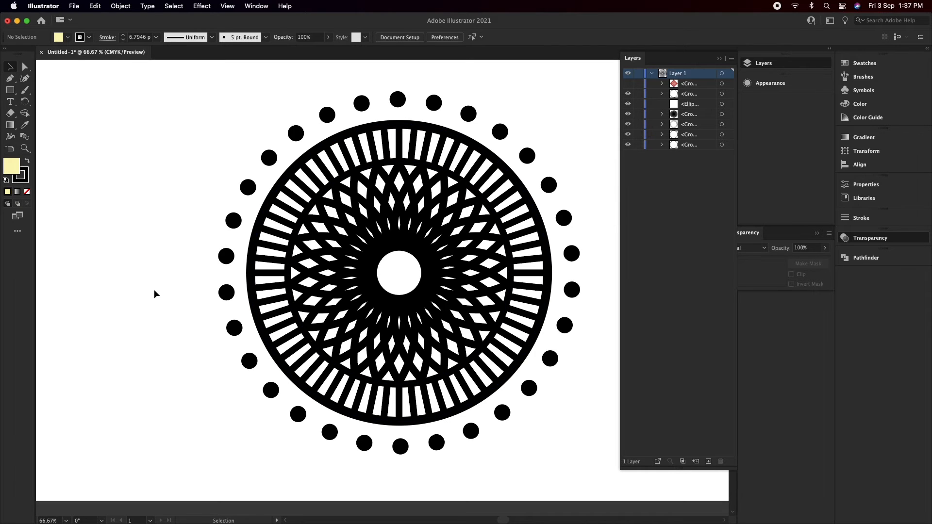
key(g)
click(387, 291)
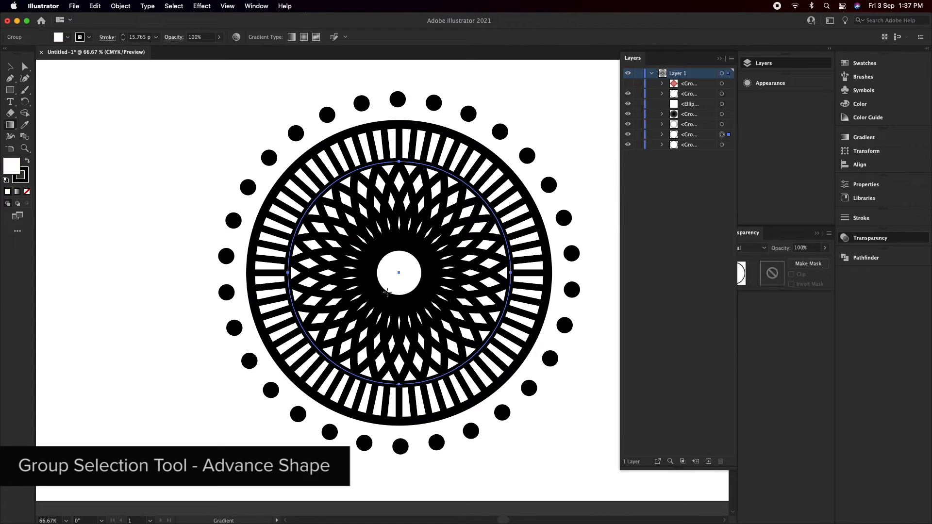
click(375, 280)
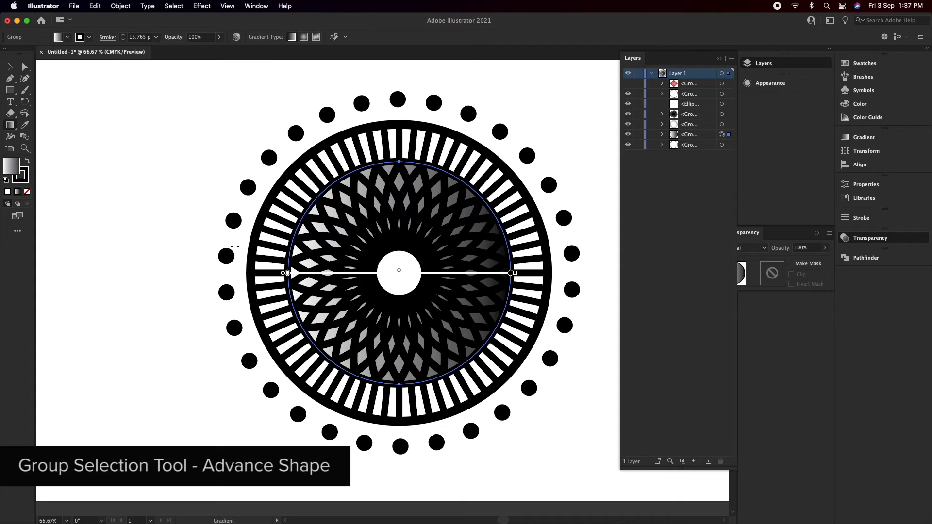
key(v)
click(190, 338)
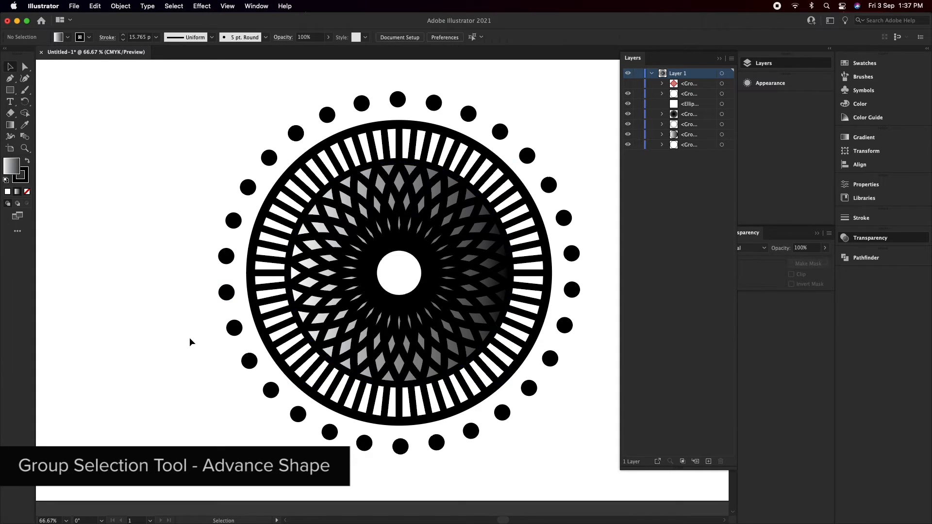
key(super+z)
click(190, 338)
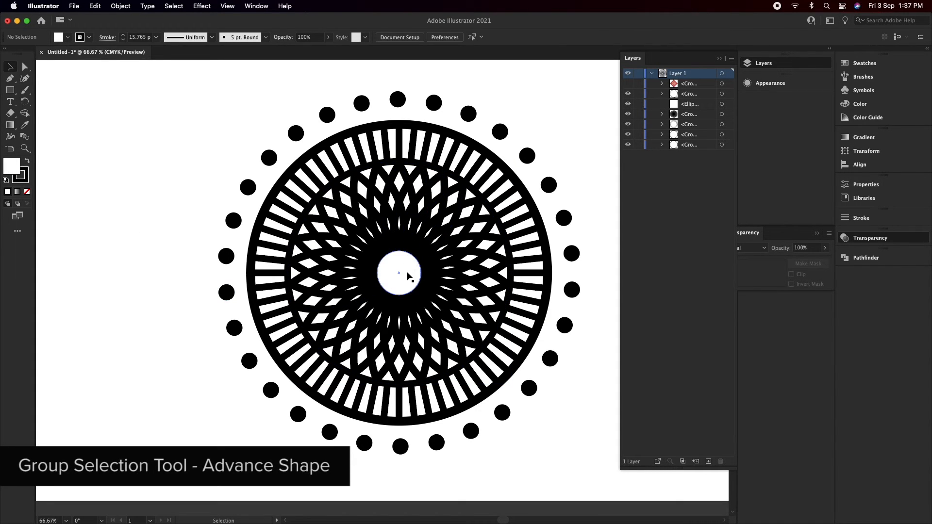
Step: Use the Selection tool to select the mandala's inner circle, followed by the petal line pattern group
click(503, 244)
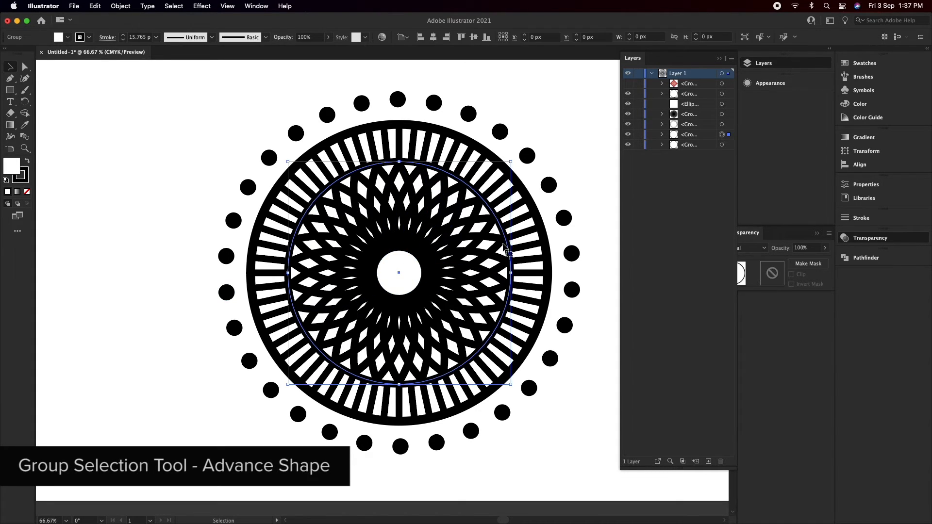
click(481, 261)
mouse_move(481, 261)
mouse_down()
mouse_move(312, 308)
mouse_move(435, 290)
mouse_move(471, 270)
mouse_up()
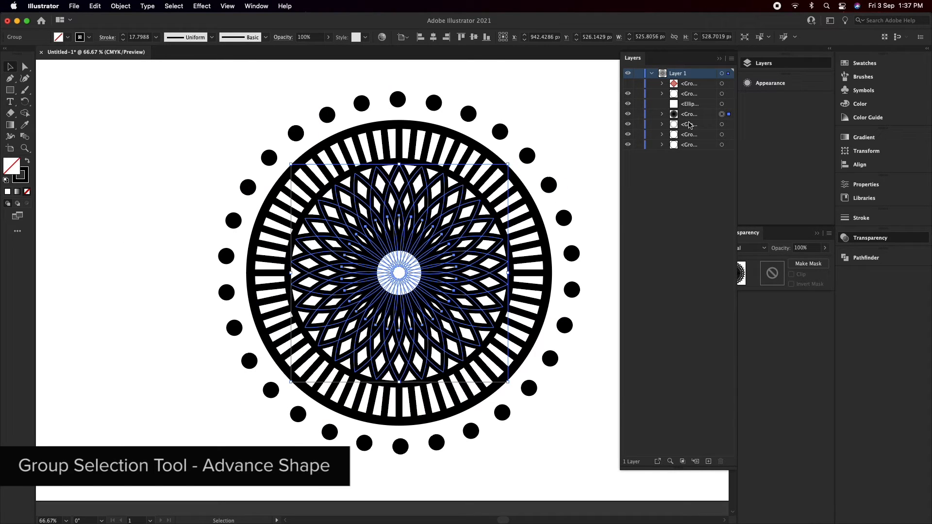
Step: Expand the petal pattern group to examine its paths and available object commands, and collapse it again
click(663, 114)
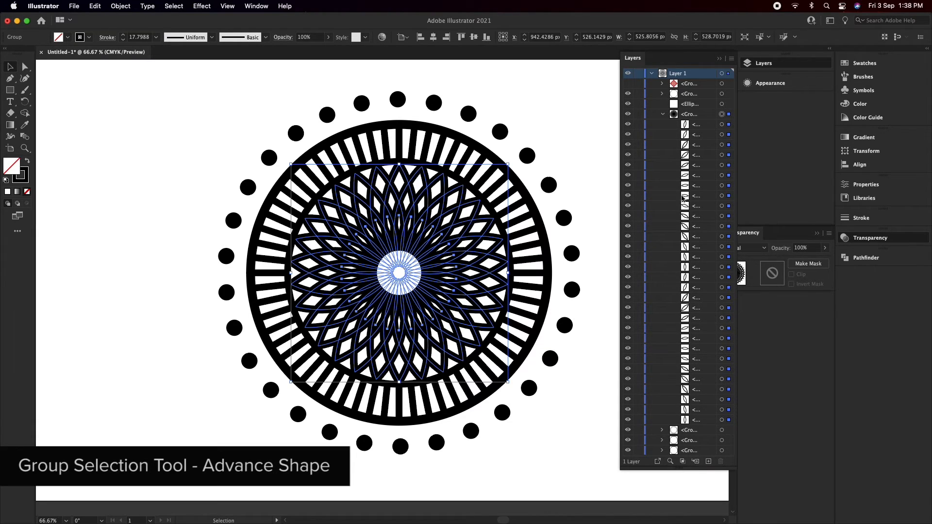
right_click(330, 216)
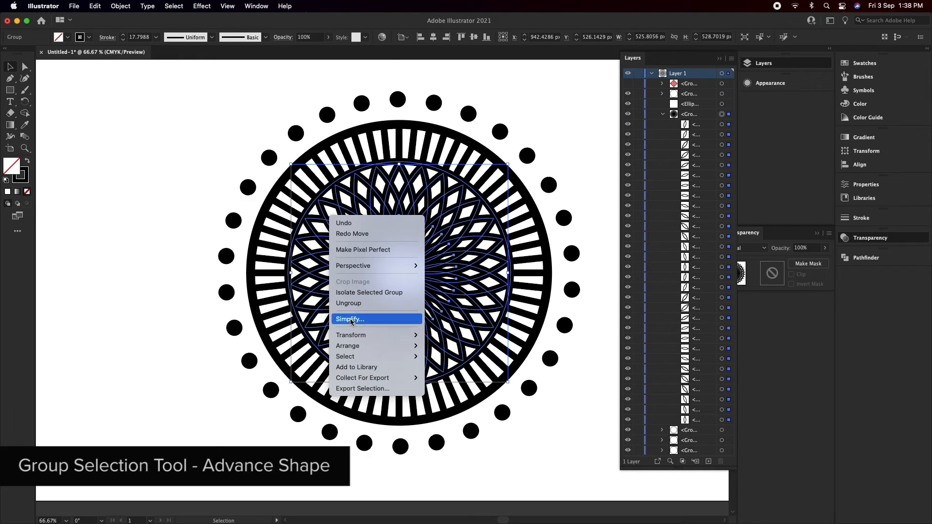
click(155, 312)
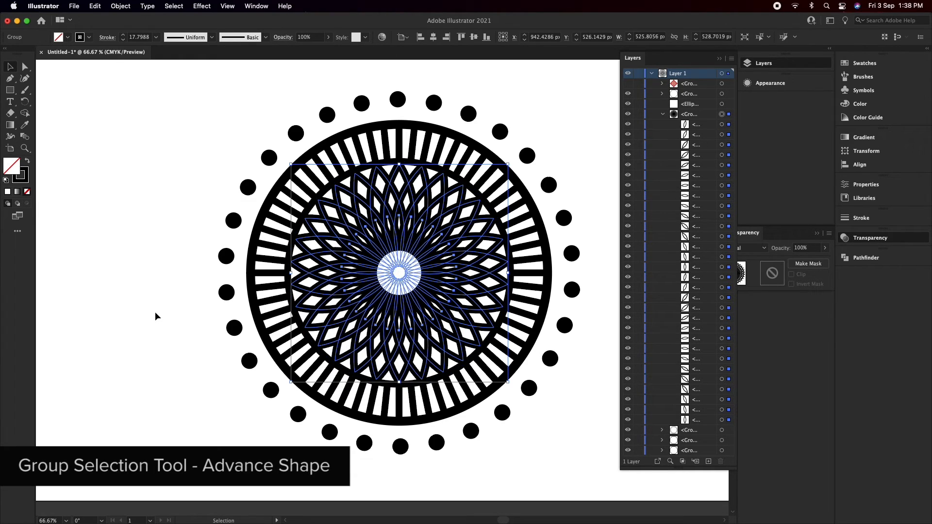
click(663, 114)
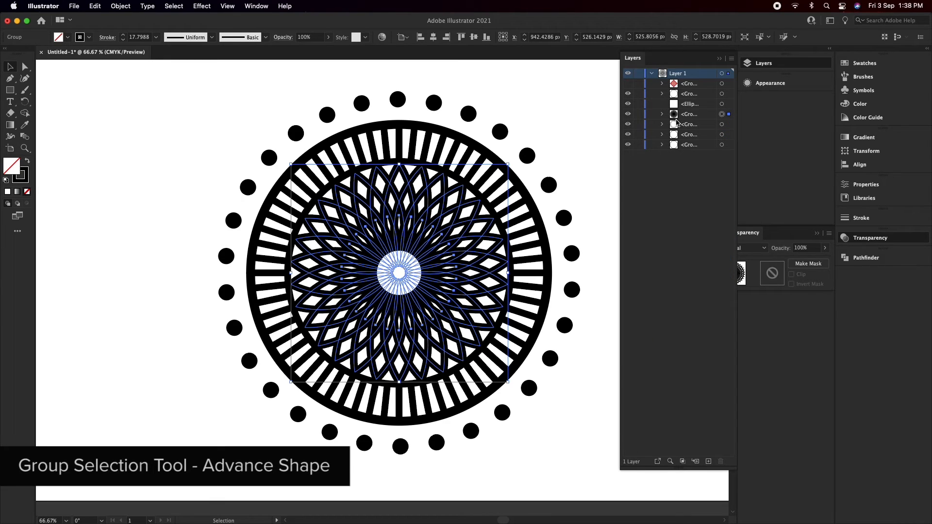
Step: Scale the petal pattern group down proportionally about its centre, leaving a gap inside the inner circle, and deselect it
drag(510, 165, 488, 185)
click(209, 235)
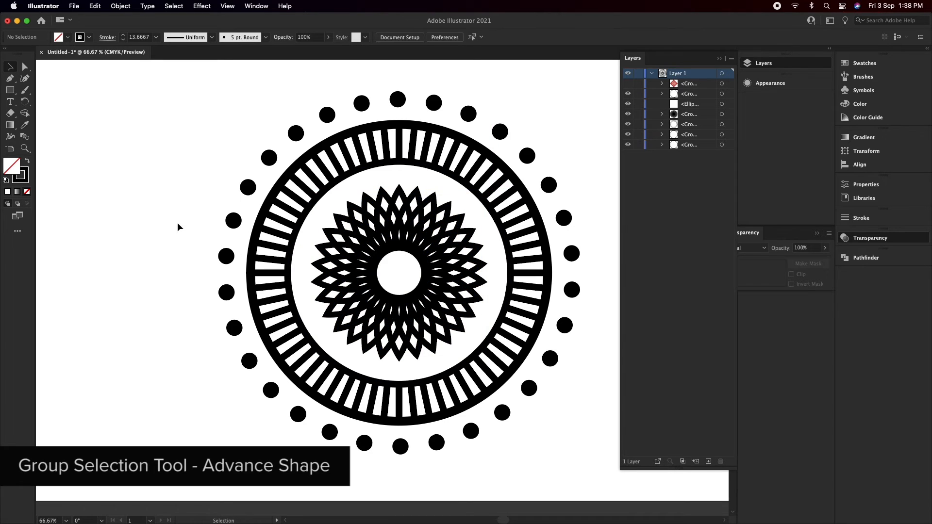
Step: Select the outer ring's radial line group, switch to the Group Selection tool, and expand that group's paths in Layer 1
click(384, 148)
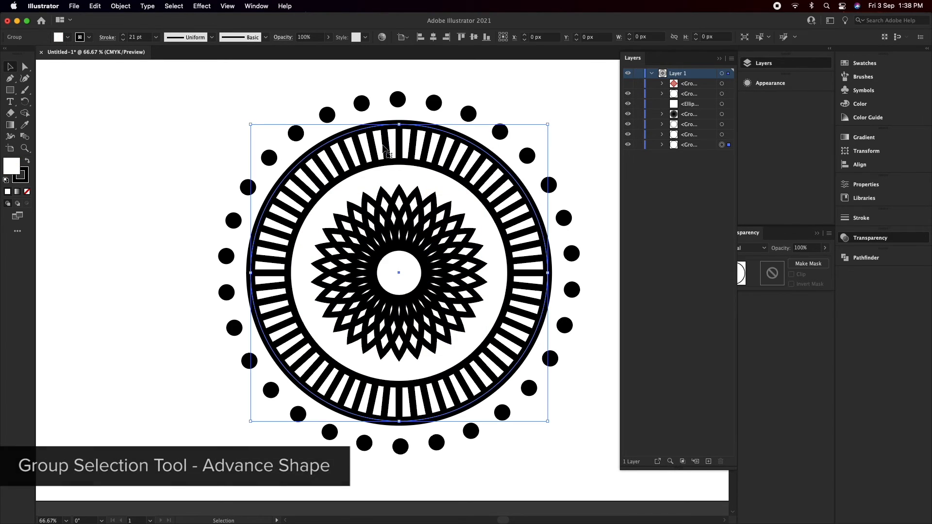
click(385, 147)
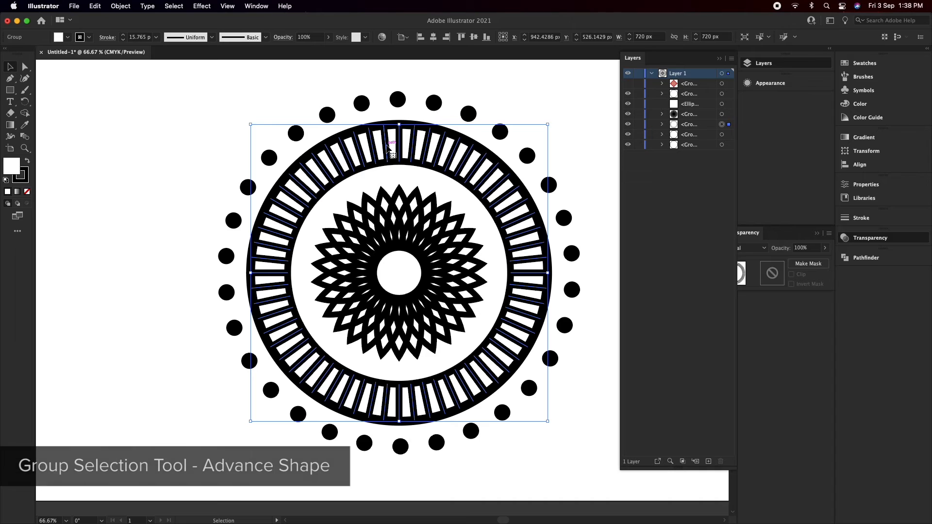
click(25, 67)
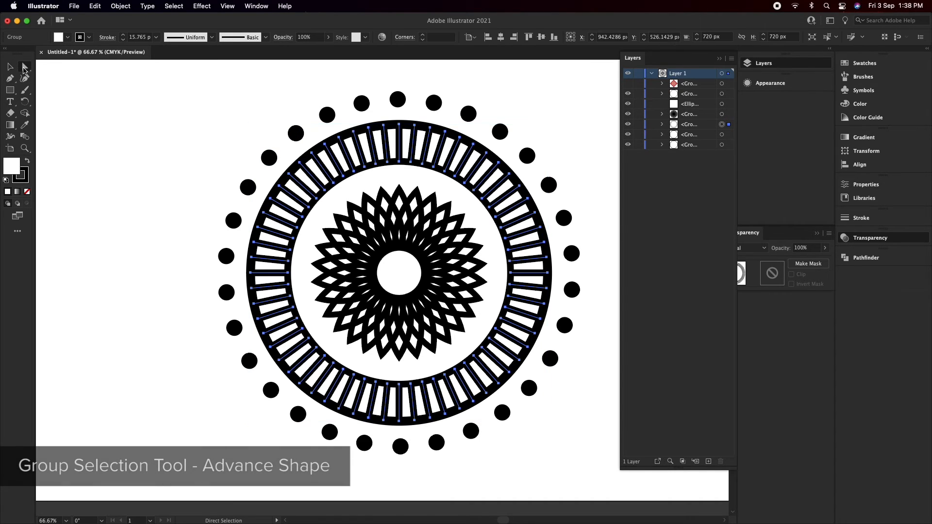
click(63, 78)
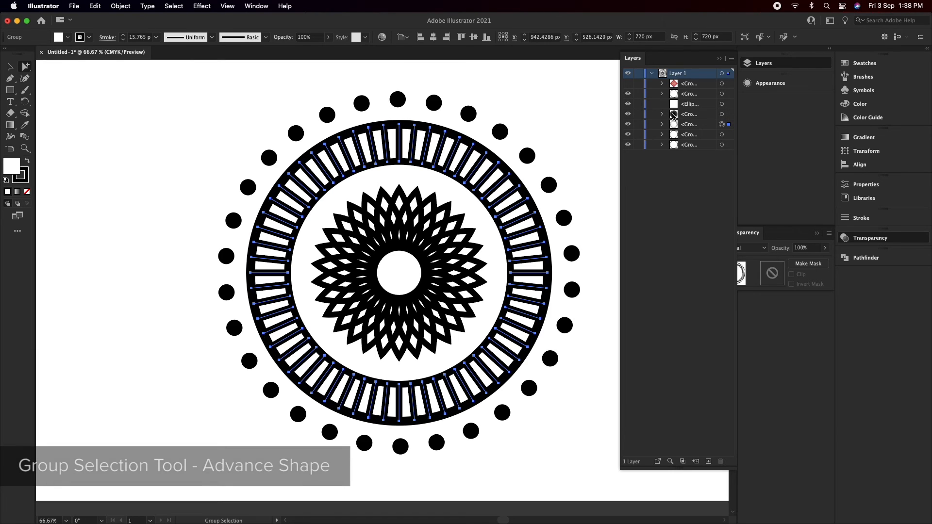
click(661, 126)
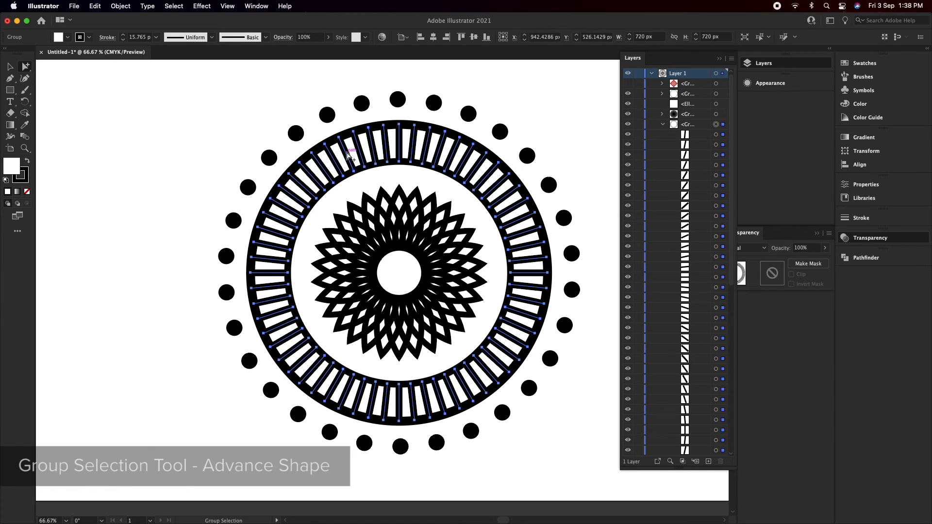
Step: Deselect the group and delete several individual radial lines around the ring with the Group Selection tool
click(64, 176)
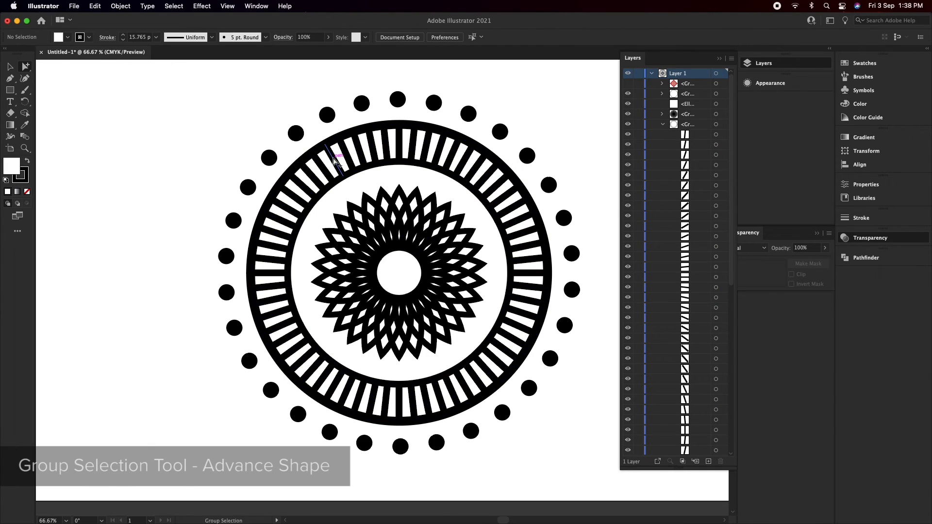
click(408, 213)
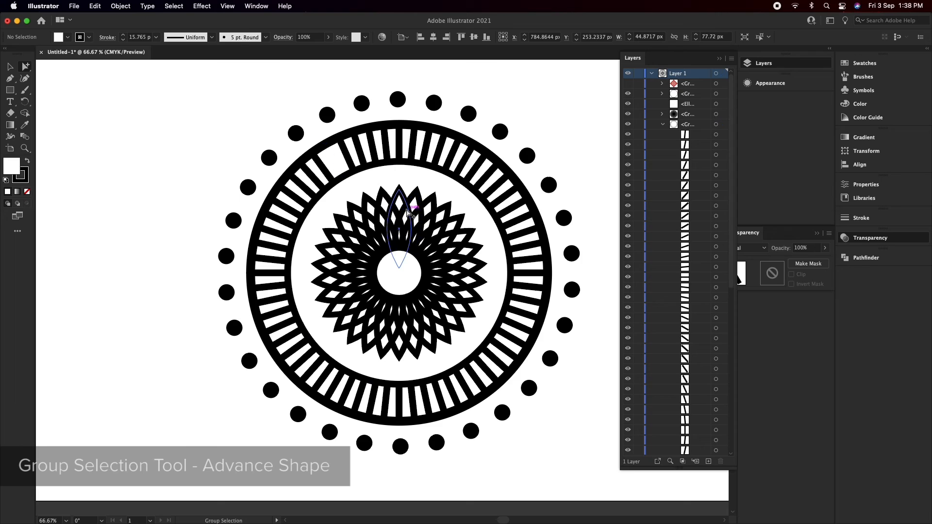
click(278, 233)
key(Delete)
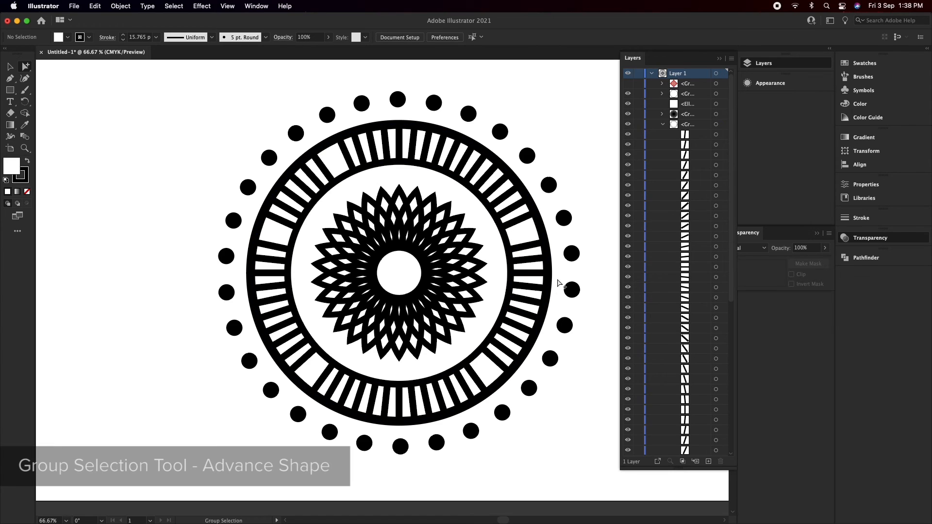
Step: Move the remaining radial line group out of the ring with the Selection tool, undo the move, and deselect it
key(v)
click(294, 214)
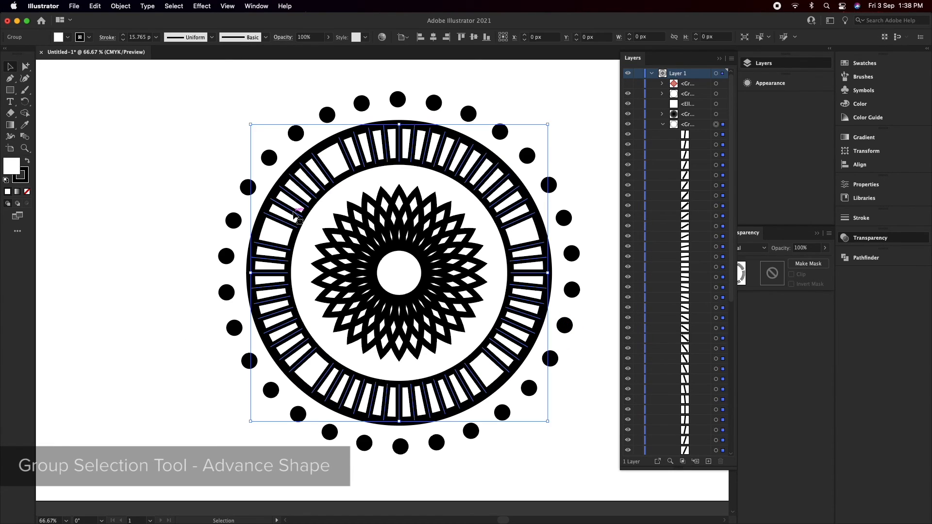
drag(294, 214, 98, 248)
key(super+z)
click(98, 204)
Step: Show the whole mandala on its artboard and collapse the radial line group in Layer 1
key(super+minus)
key(super+minus)
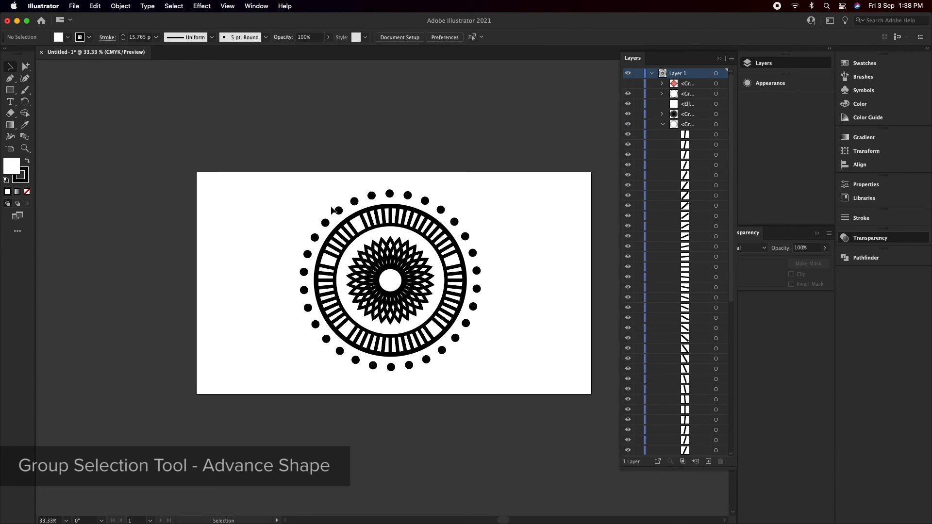
click(664, 125)
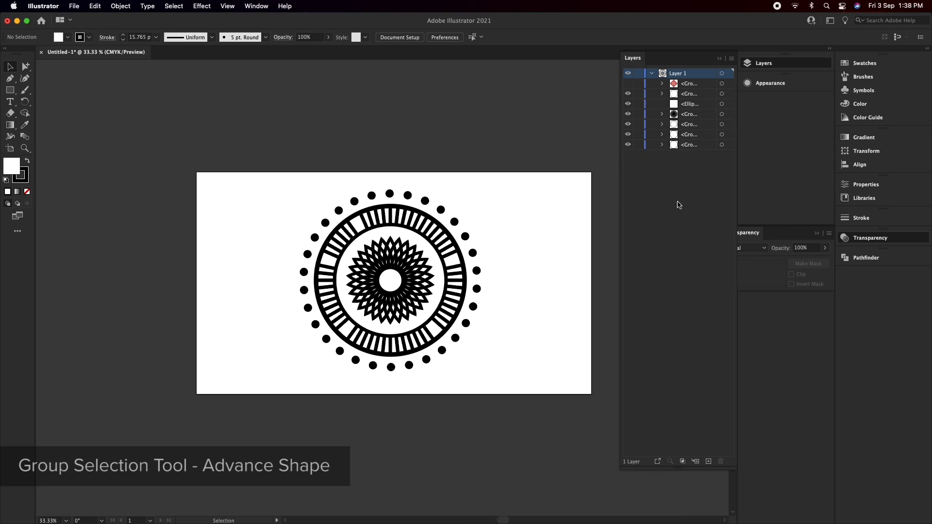